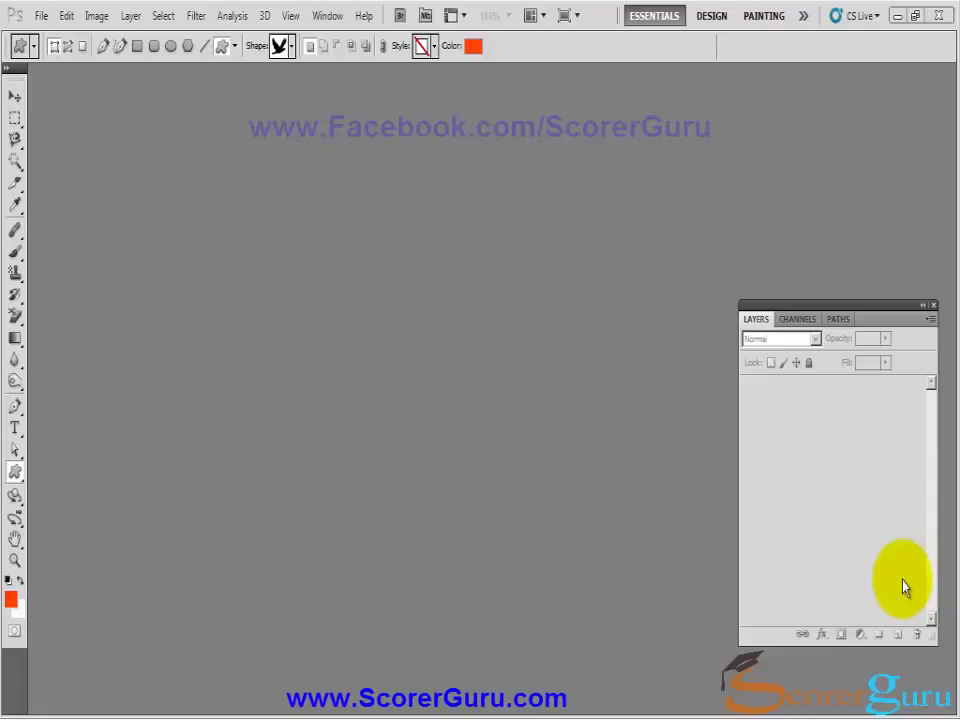
Create a new blank white 1024 x 768 document named 'my project'.
click(41, 16)
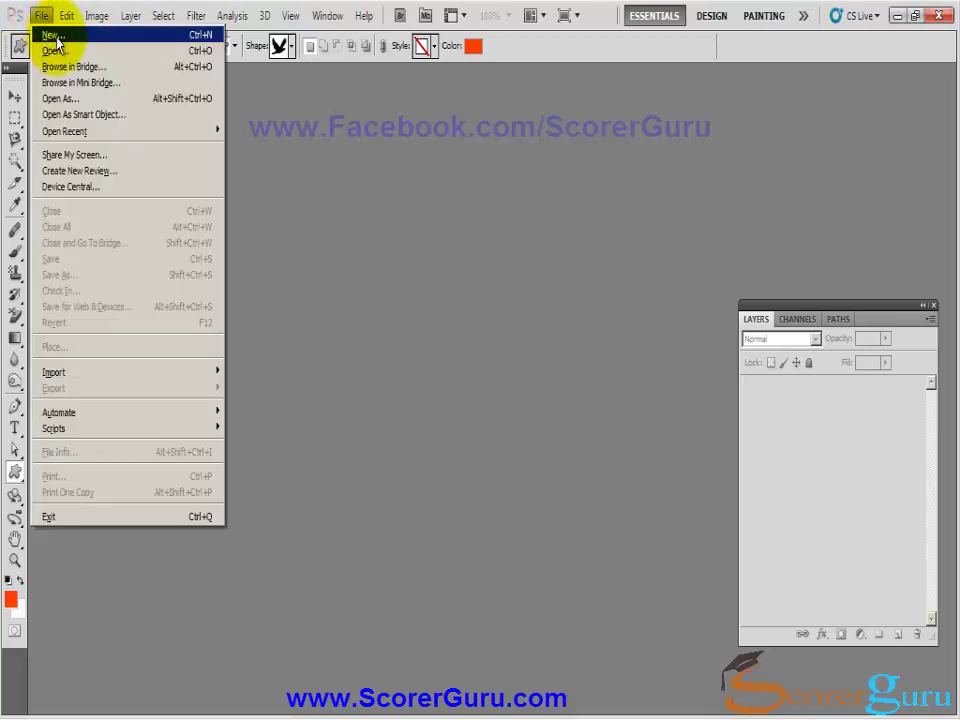
click(54, 34)
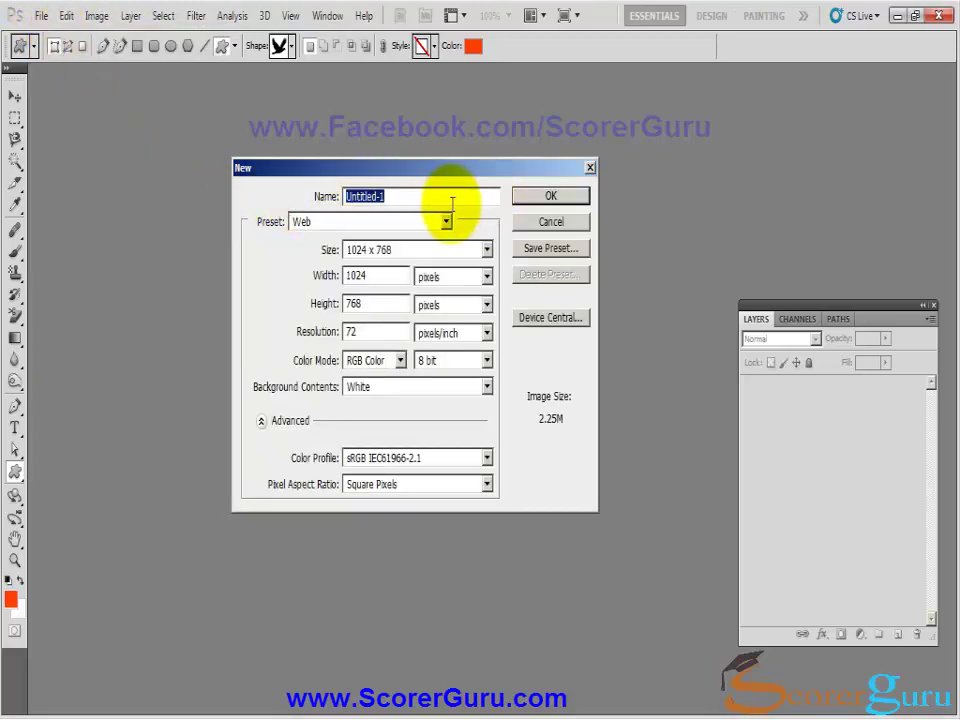
text(my project)
key(Return)
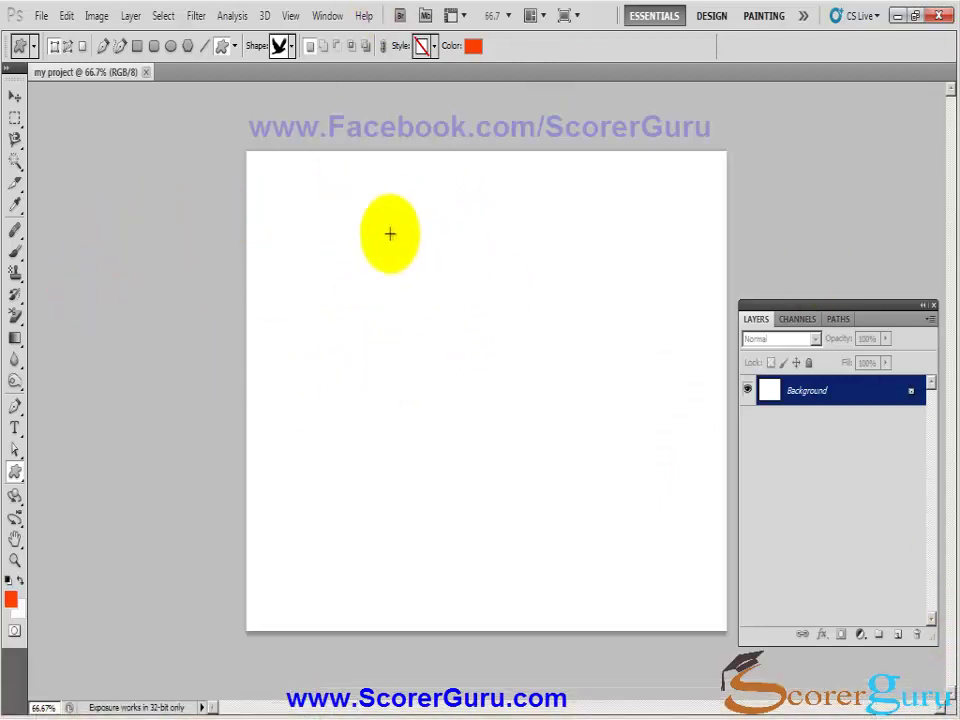
Fill the Background layer with a diagonal orange-to-yellow reflected gradient.
click(15, 338)
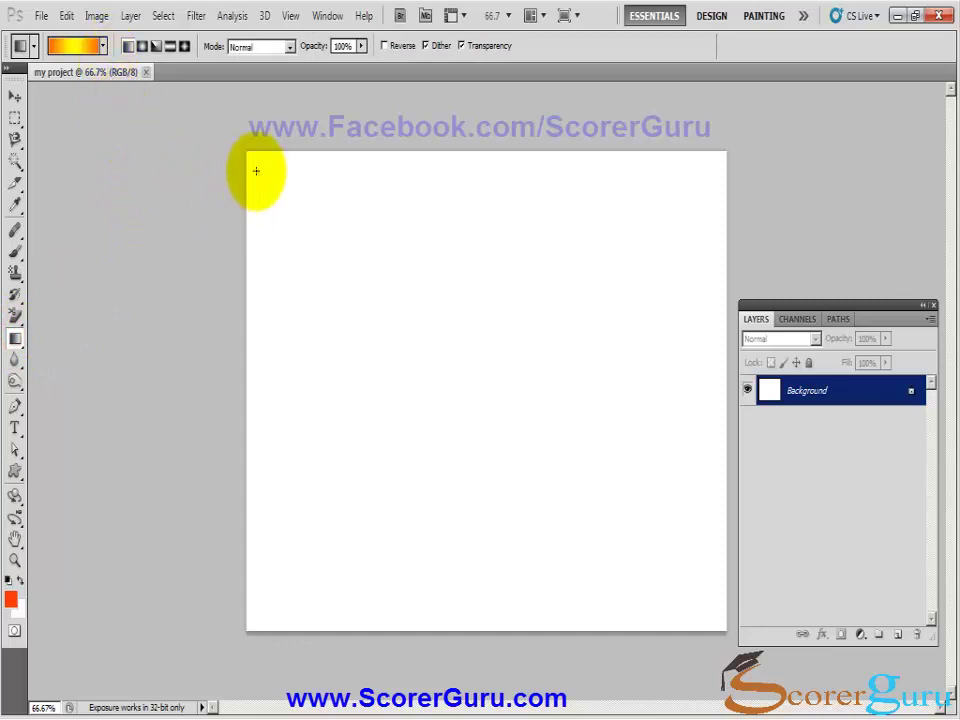
mouse_move(261, 176)
mouse_down()
mouse_move(489, 434)
mouse_move(703, 571)
mouse_up()
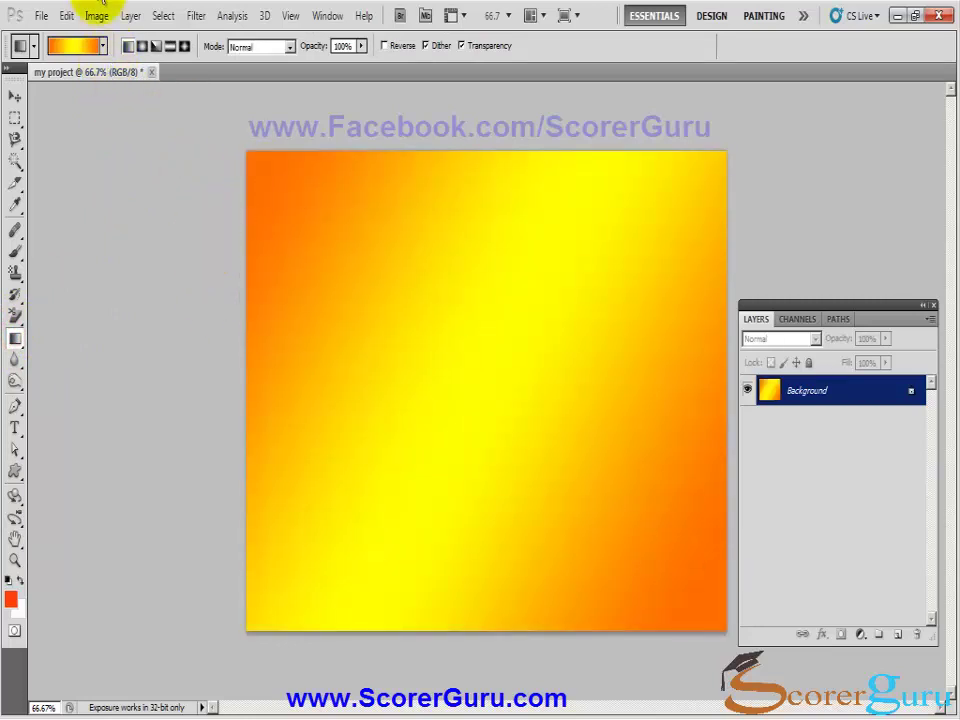
click(13, 96)
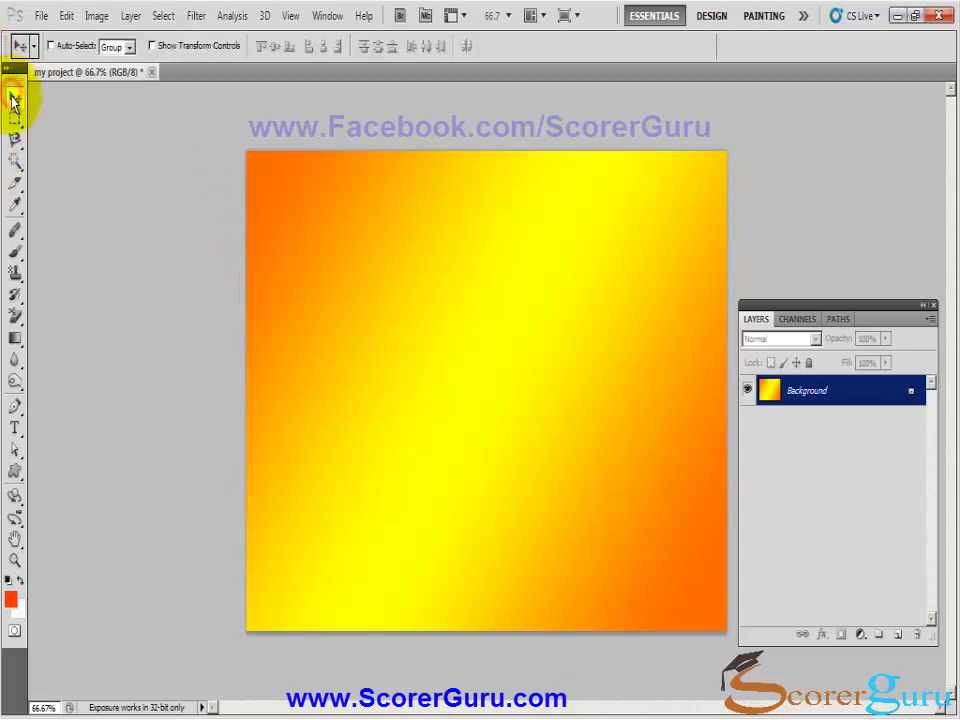
Load the All custom shape set and choose the solid triangle shape.
click(15, 470)
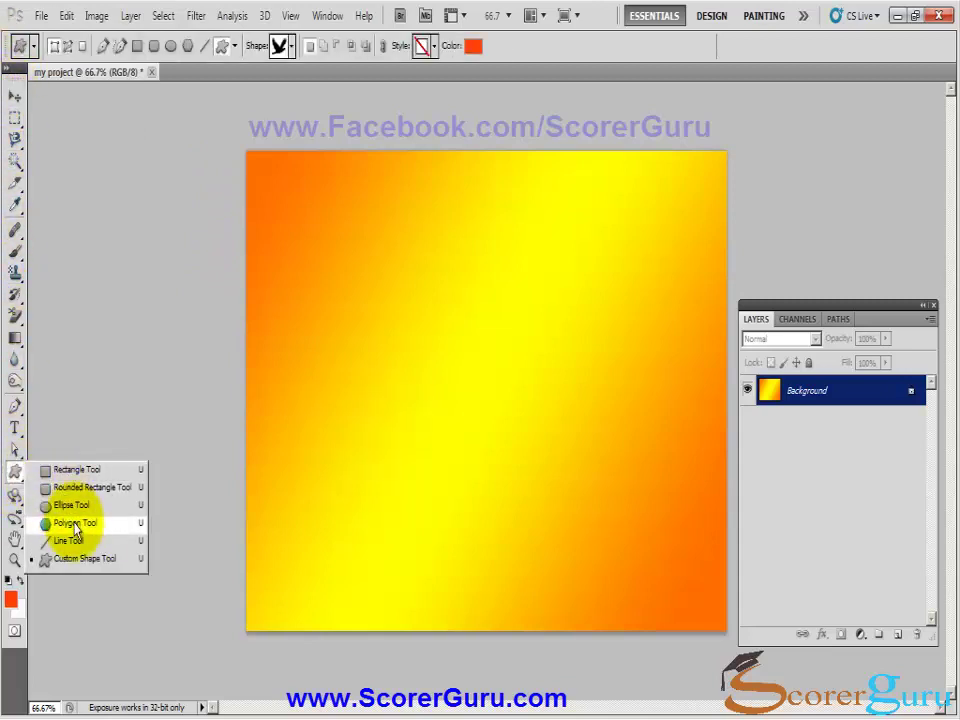
click(80, 558)
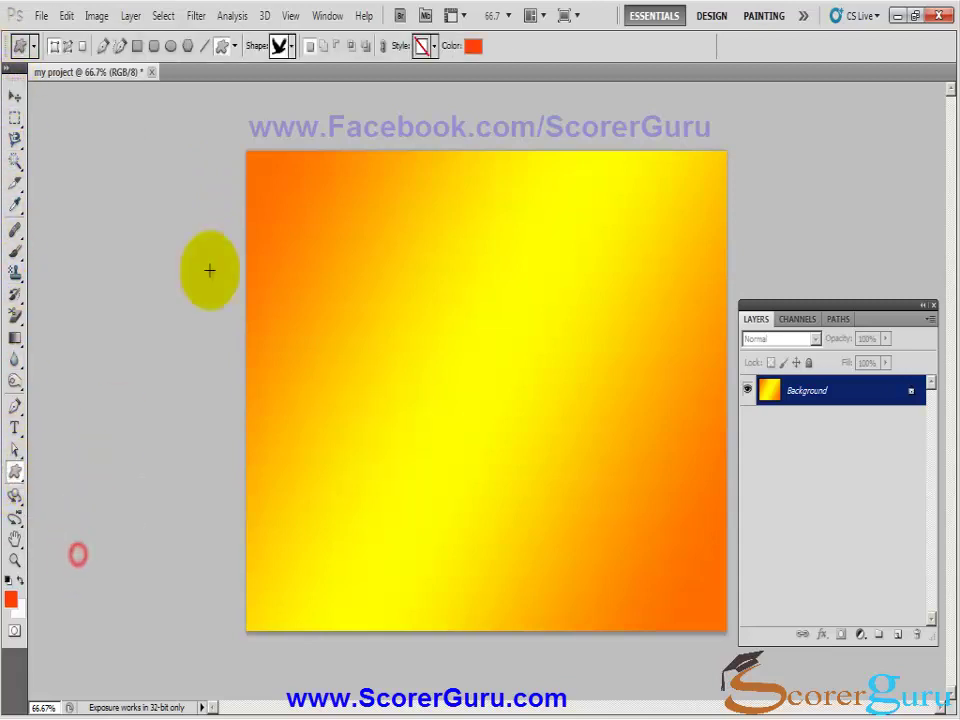
click(289, 47)
scroll(332, 140, up, 3)
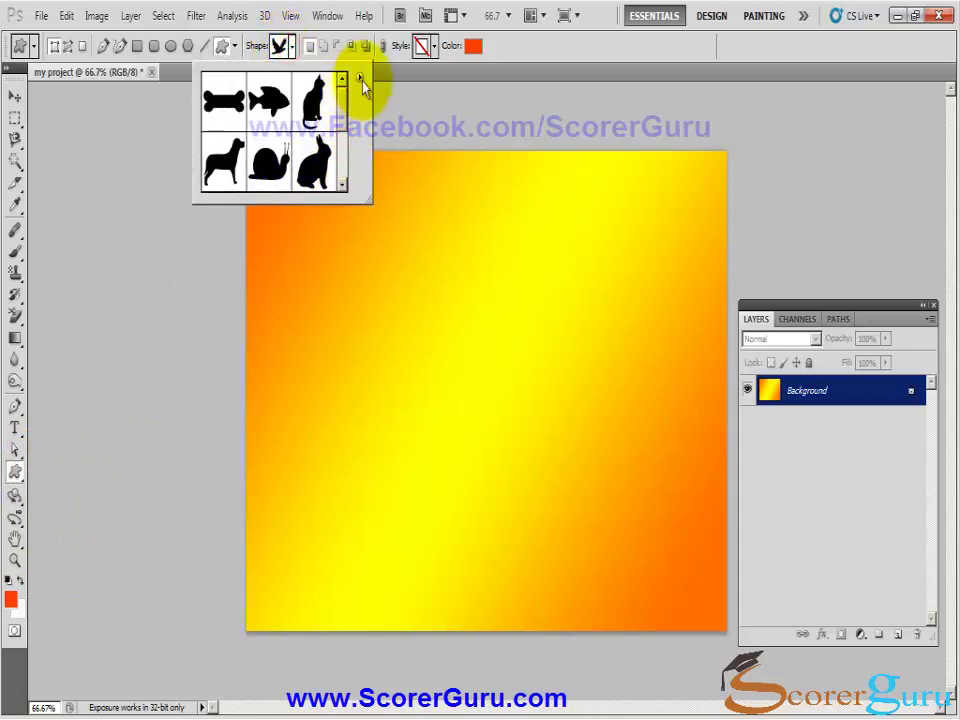
click(361, 80)
click(378, 318)
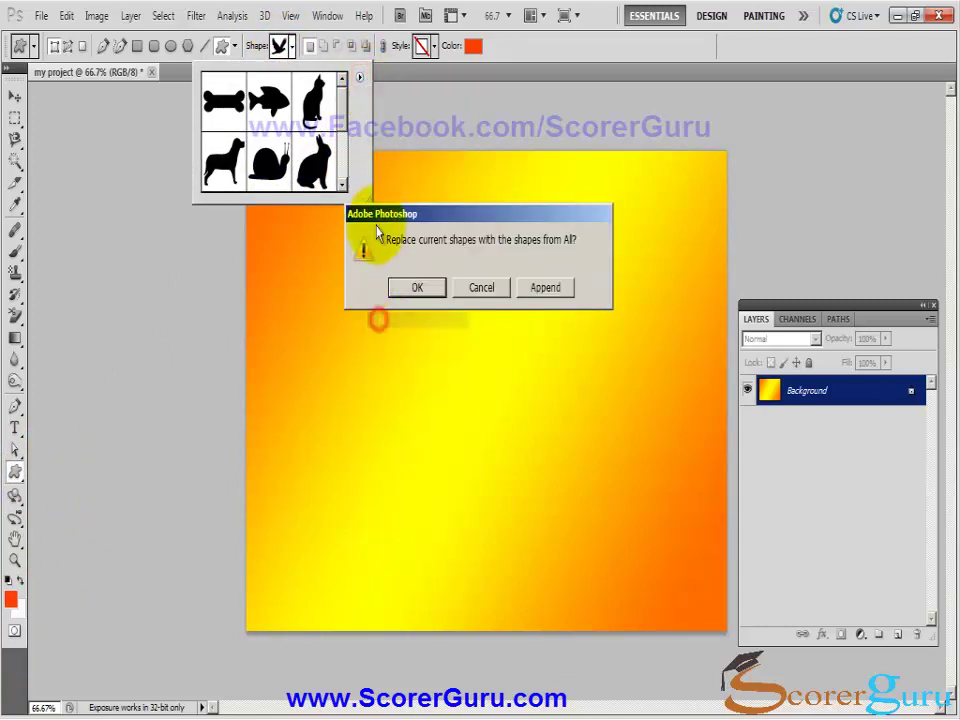
click(415, 287)
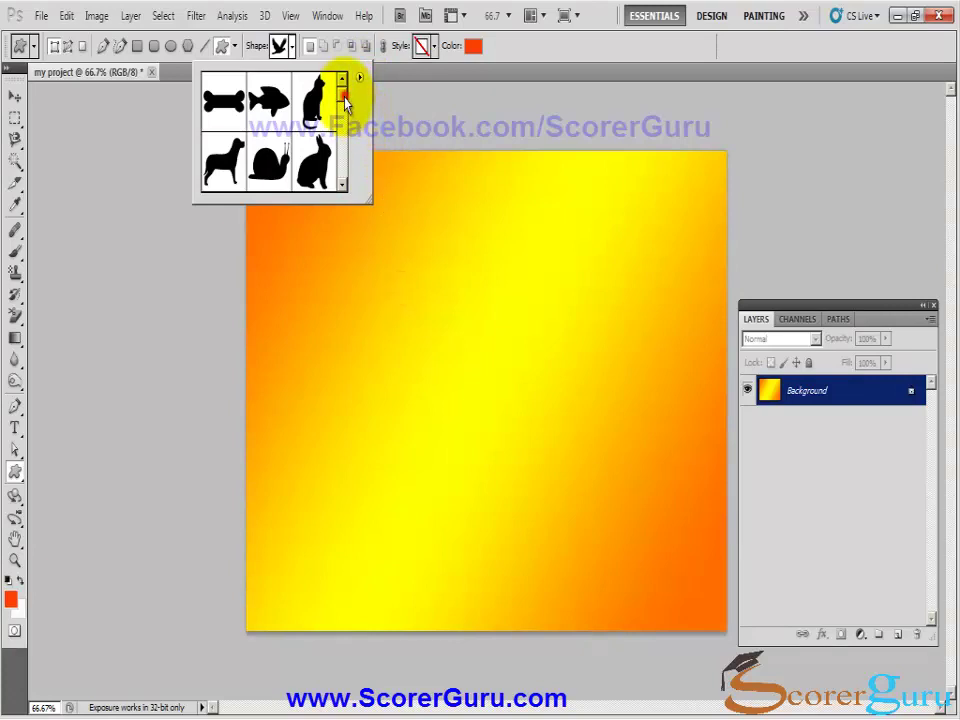
mouse_move(346, 100)
mouse_down()
mouse_move(350, 122)
mouse_move(345, 87)
mouse_move(352, 143)
mouse_move(349, 86)
mouse_move(352, 155)
mouse_up()
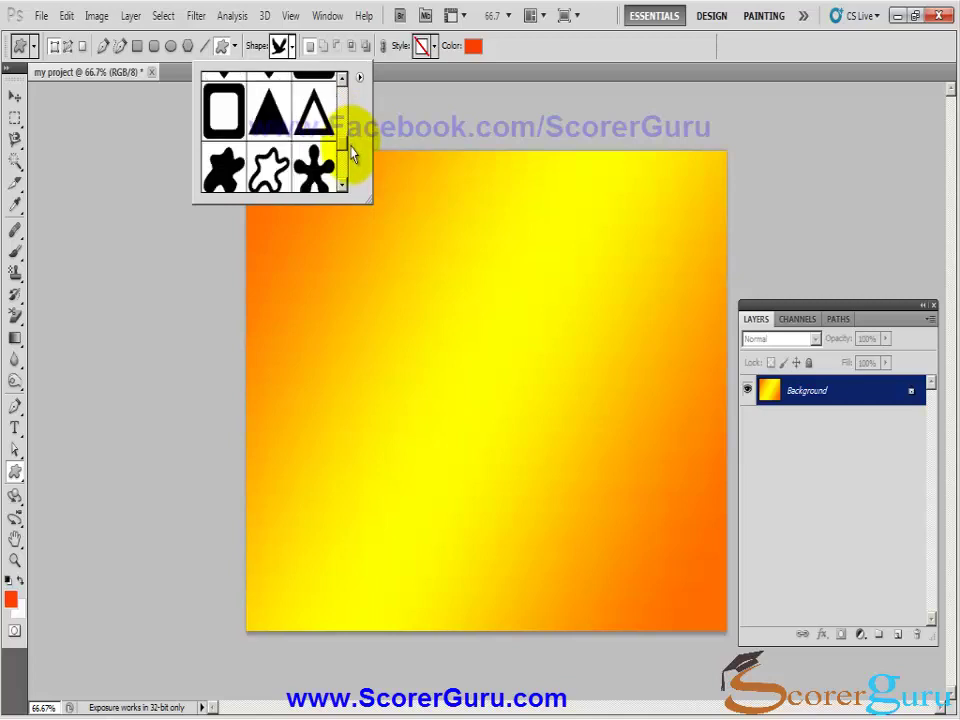
click(270, 110)
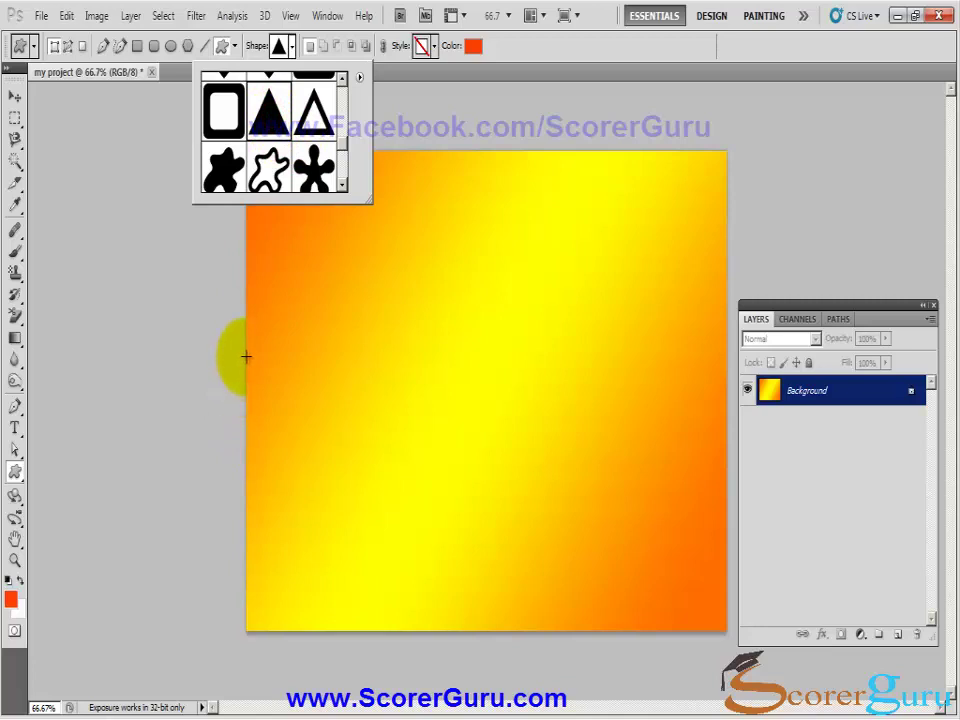
Draw a dark brown triangle rising from the canvas bottom on a Shape 1 layer.
click(470, 46)
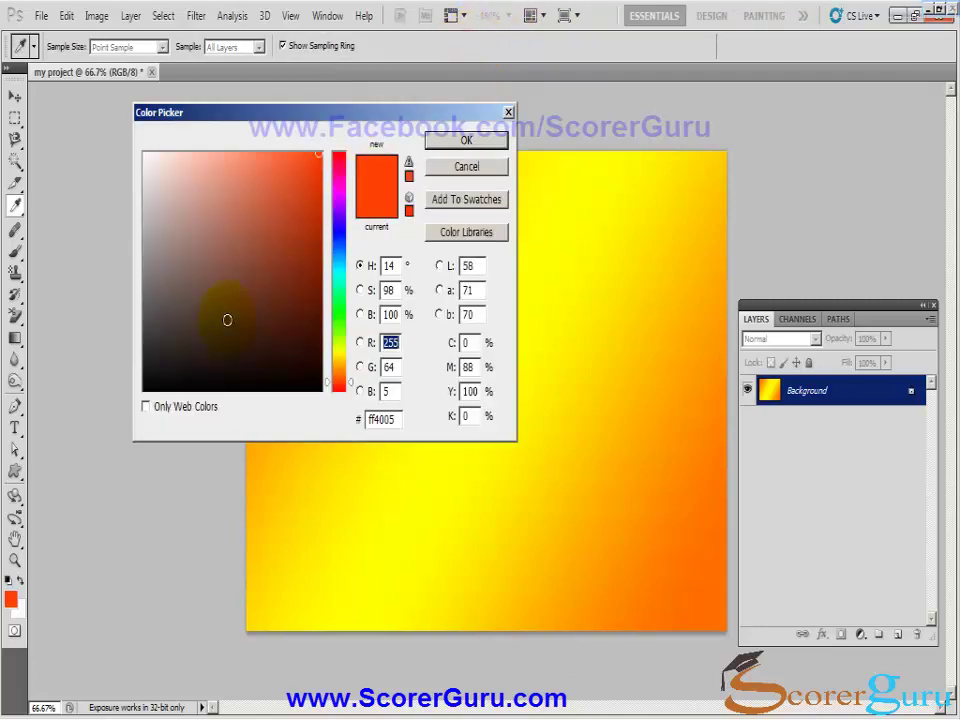
click(243, 285)
click(444, 143)
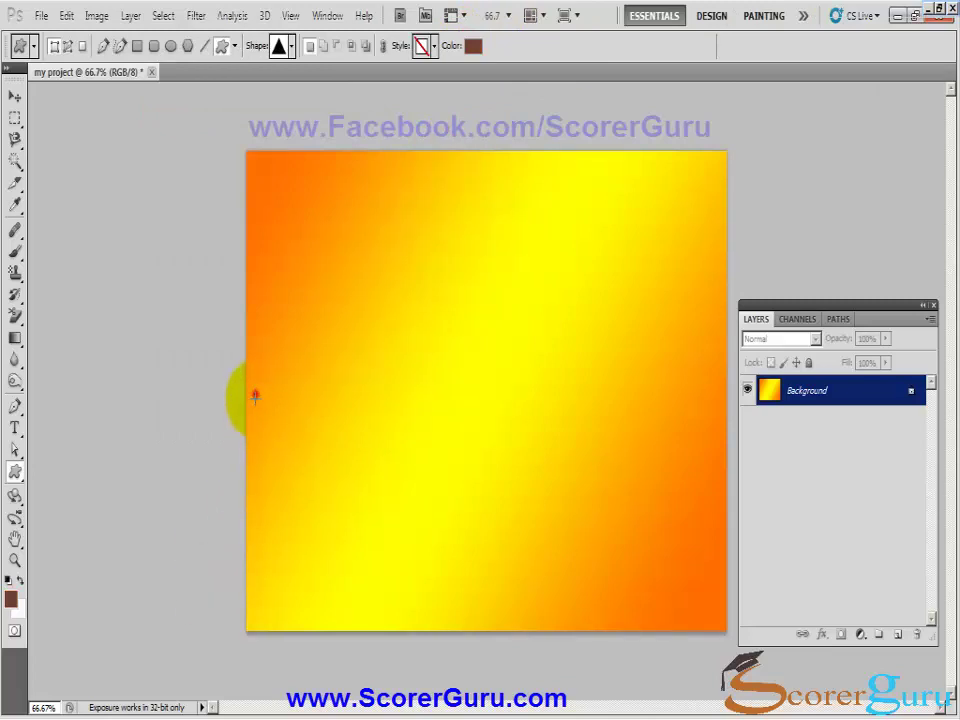
drag(340, 584, 462, 705)
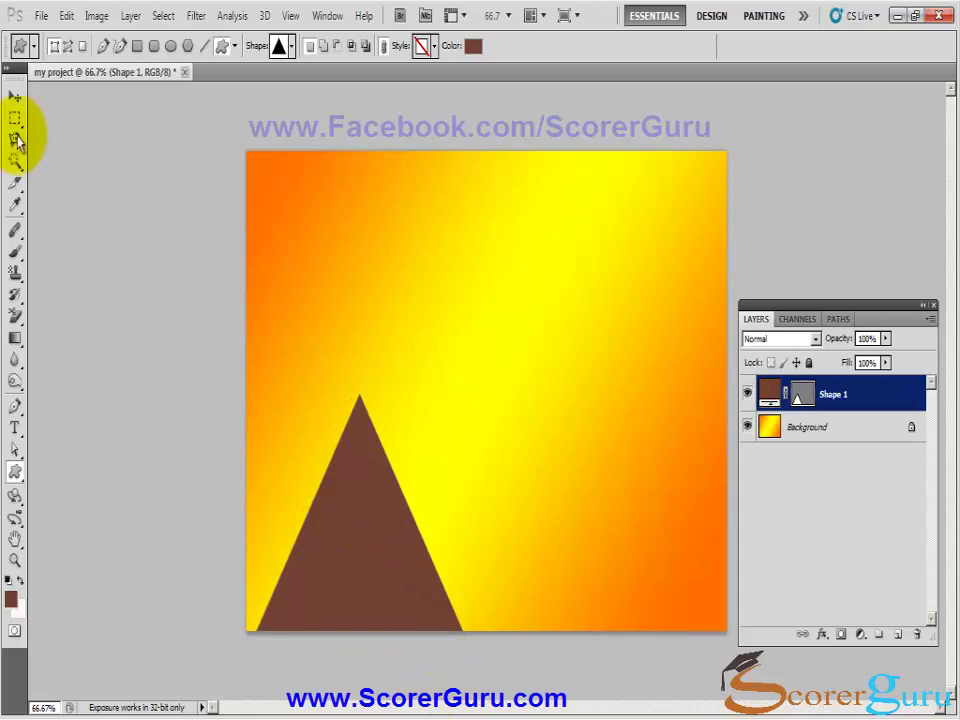
click(15, 97)
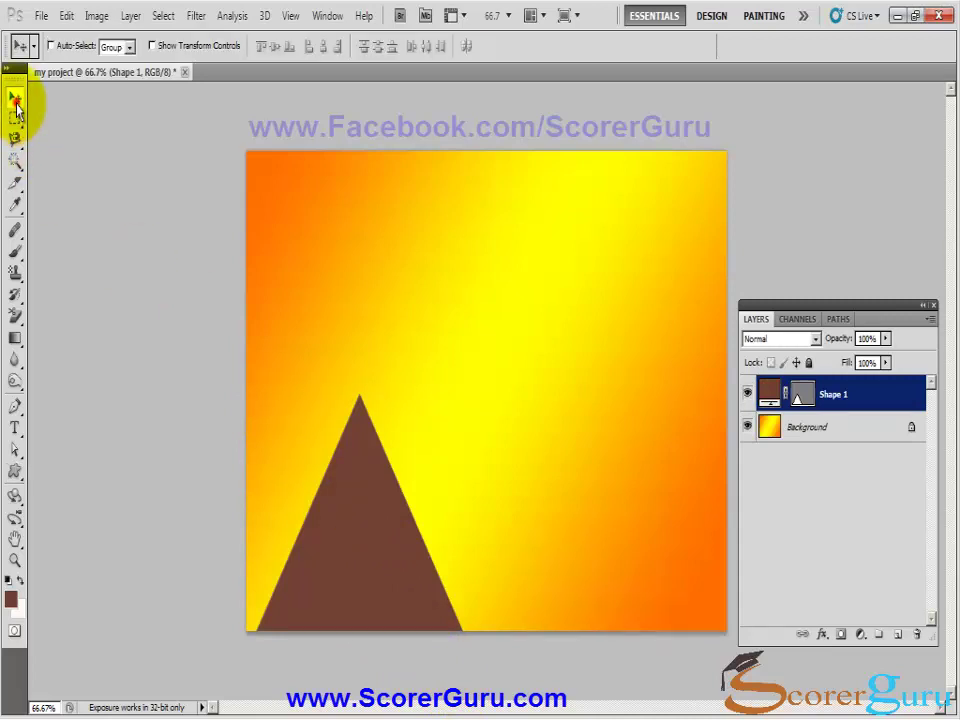
Drag the triangle's top anchor to the left edge, forming a bottom-left wedge.
click(15, 450)
click(72, 466)
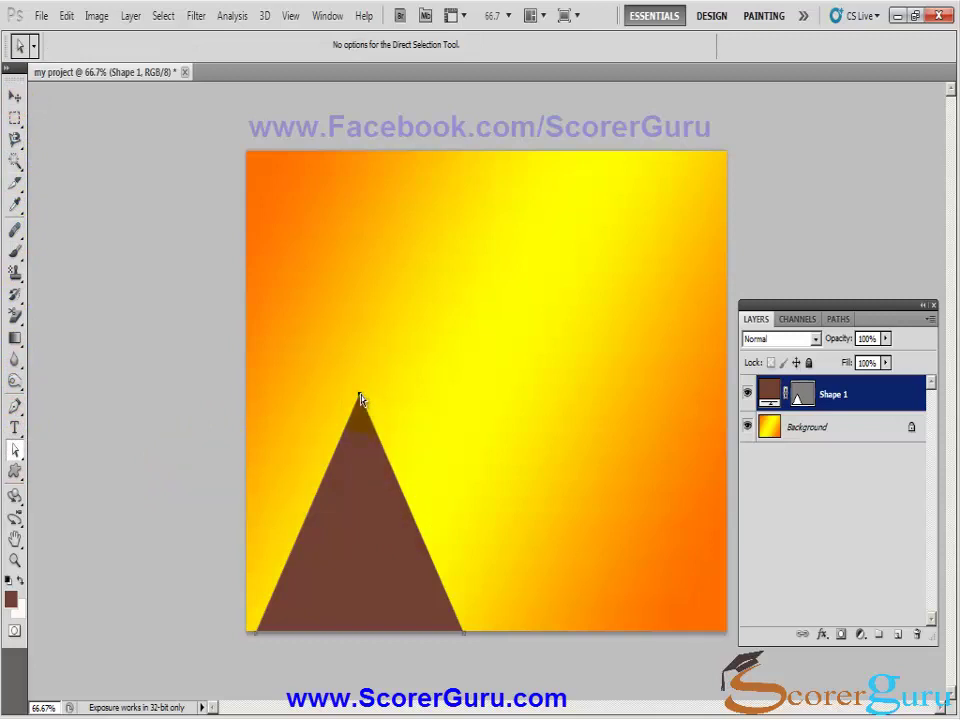
drag(300, 397, 247, 394)
drag(254, 641, 245, 638)
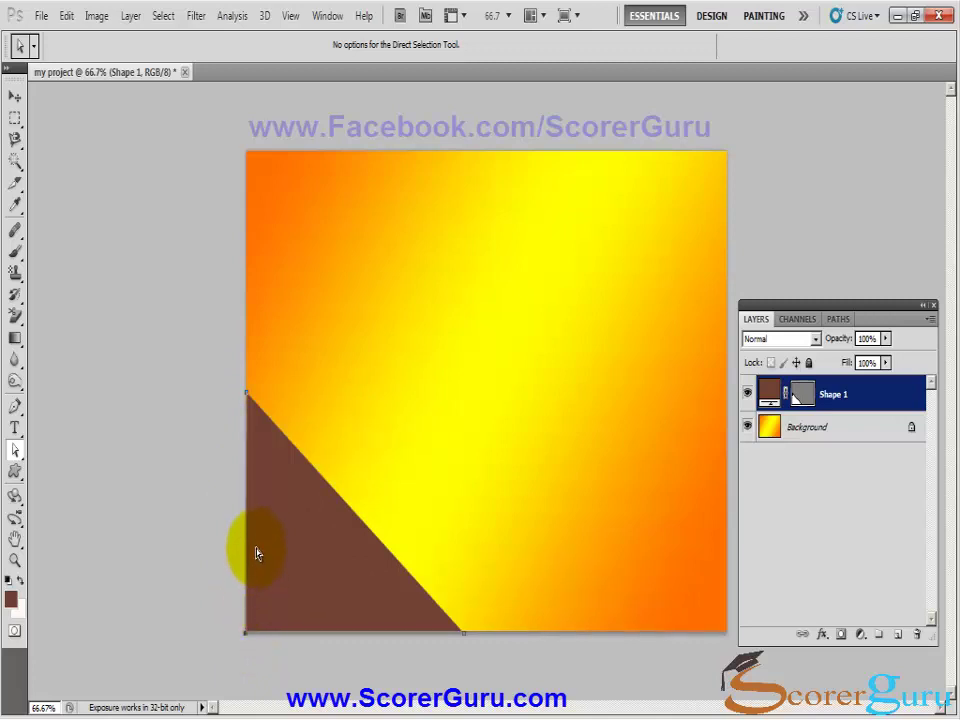
click(15, 96)
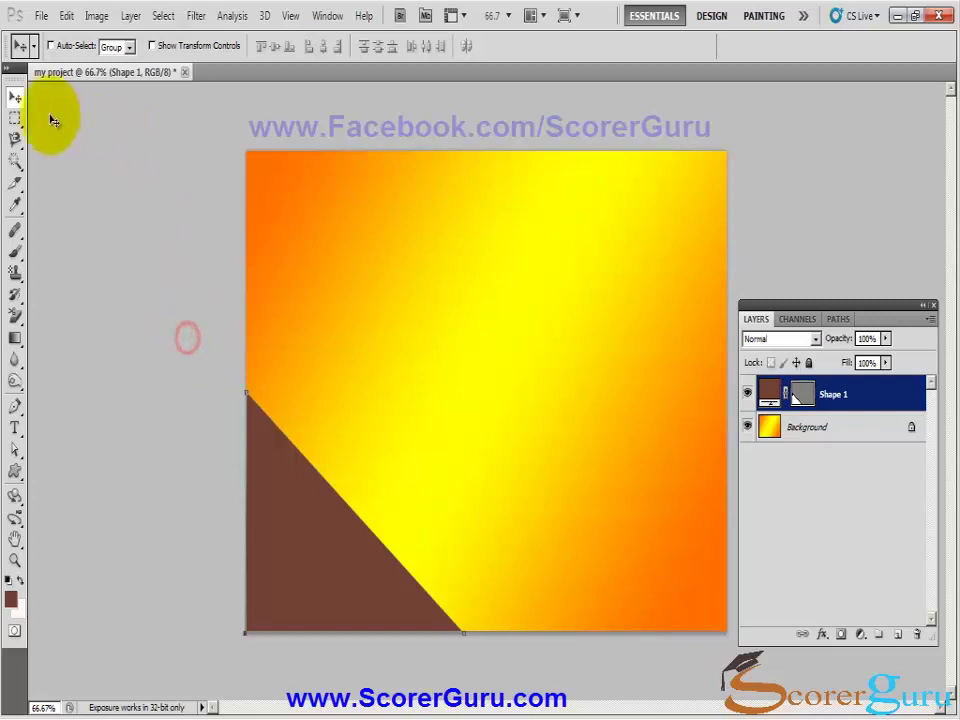
click(16, 472)
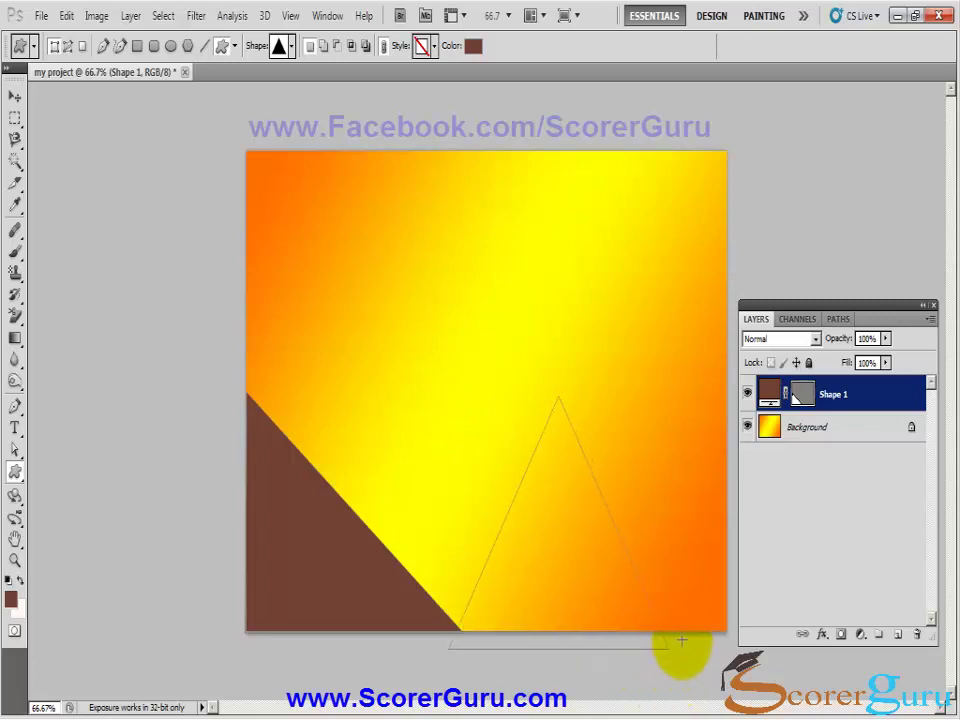
Draw a second brown triangle at the lower right on a Shape 2 layer.
drag(503, 560, 675, 630)
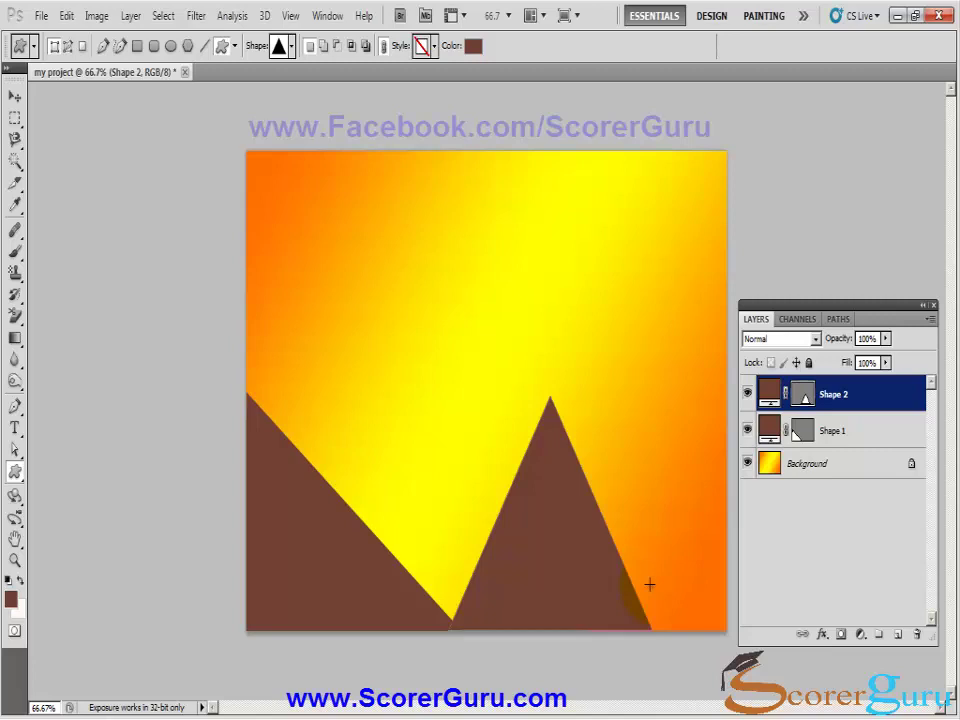
click(17, 450)
click(98, 467)
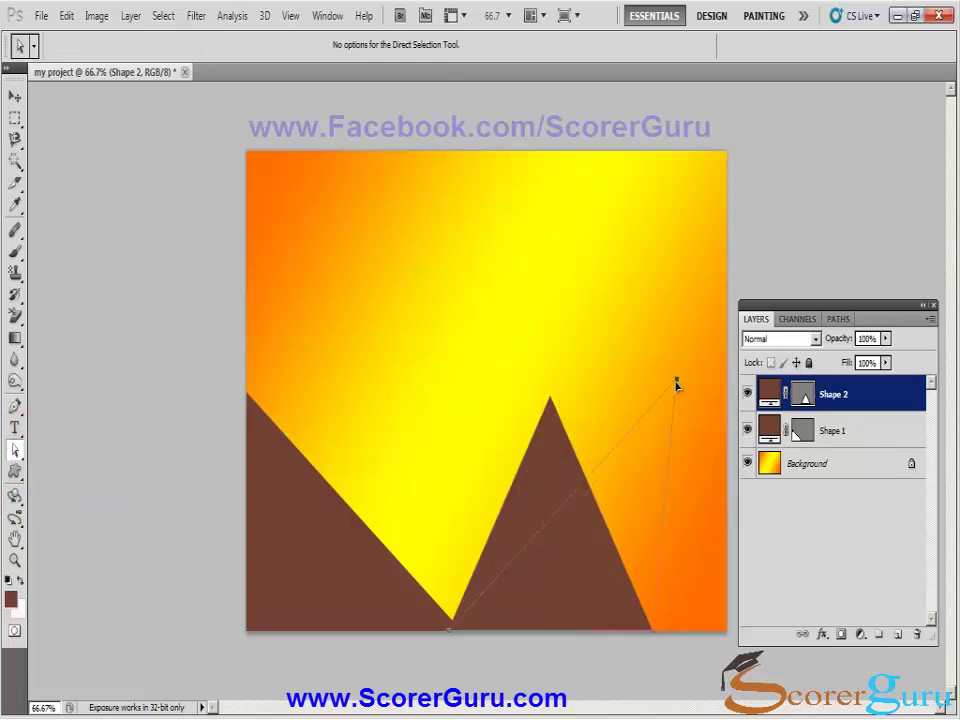
Move Shape 2's peak to the right edge and its base to the bottom-right corner.
drag(676, 383, 657, 372)
drag(652, 632, 727, 631)
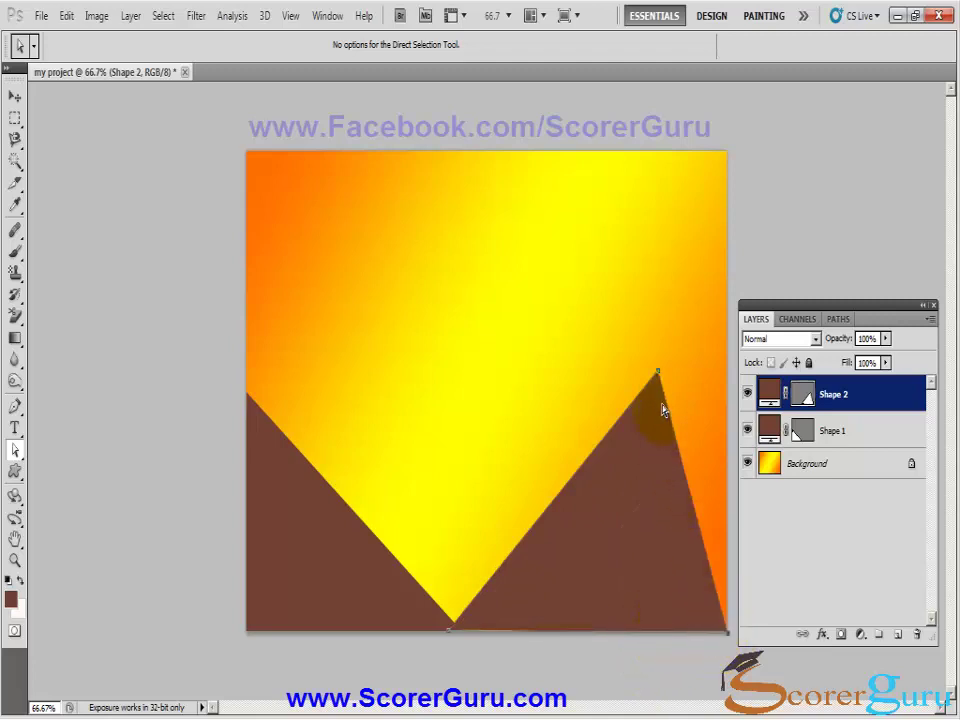
drag(657, 373, 725, 372)
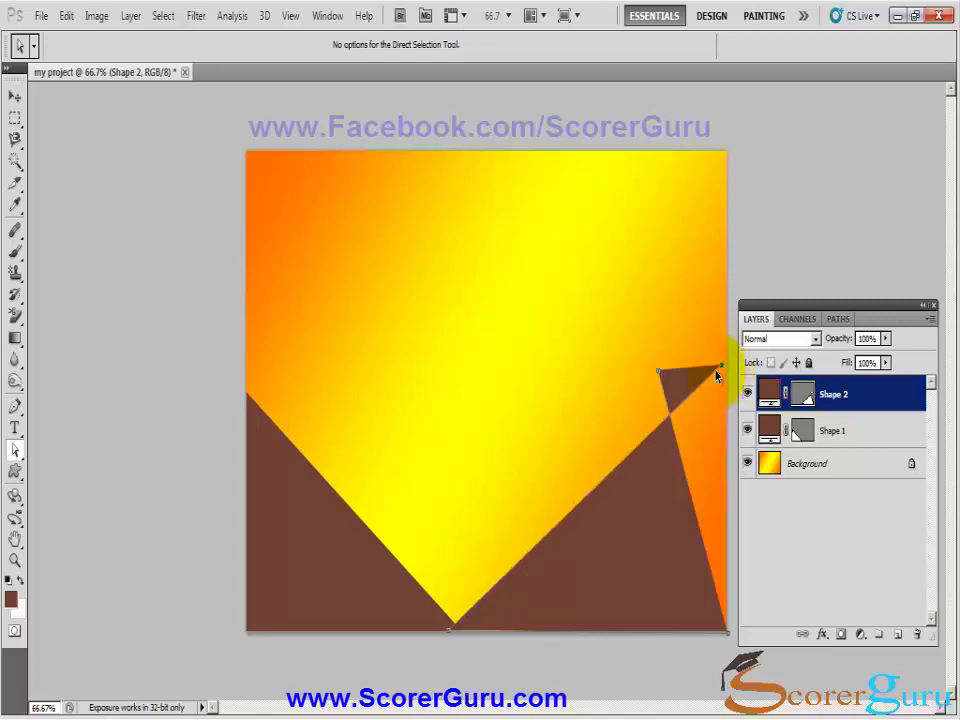
key(ctrl+z)
click(631, 343)
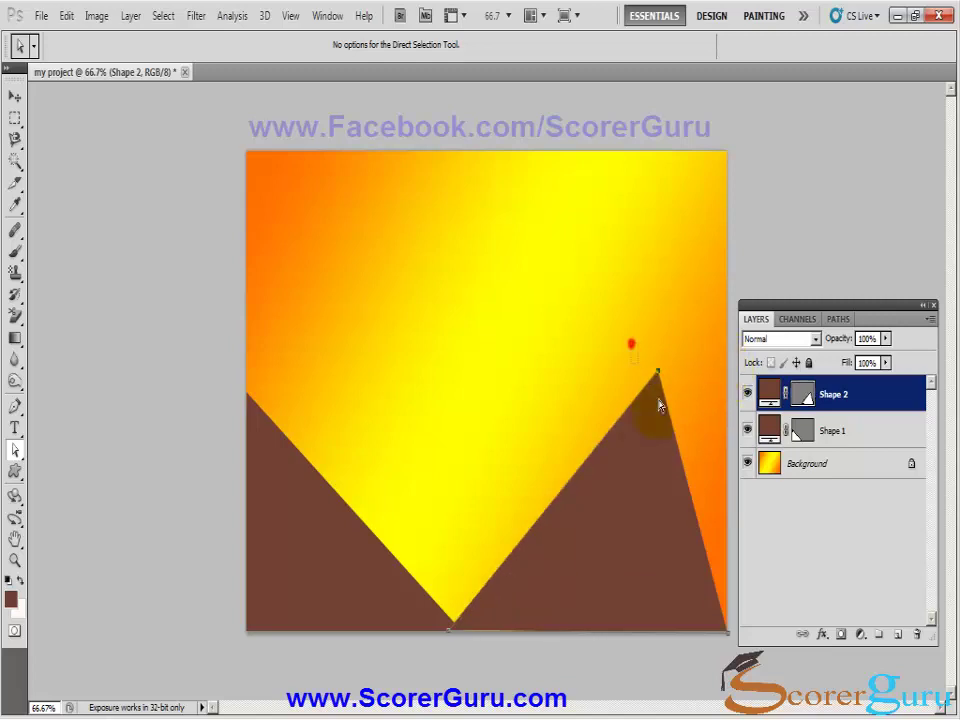
drag(689, 377, 729, 366)
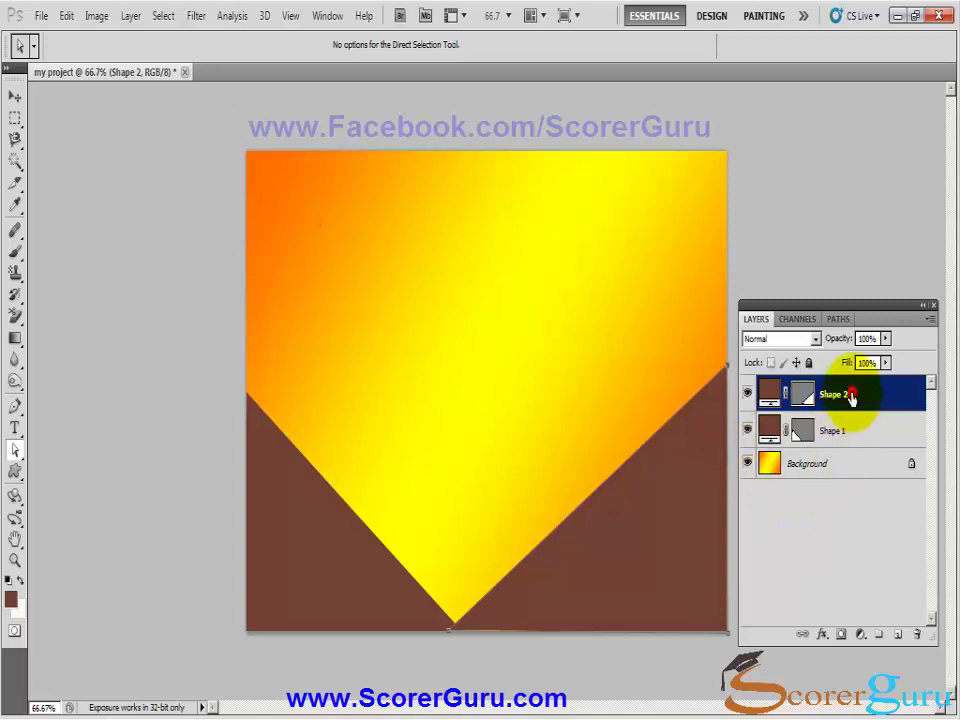
Rasterize the right hill and Liquify its slope into a wavy, bumpy ridge.
click(197, 16)
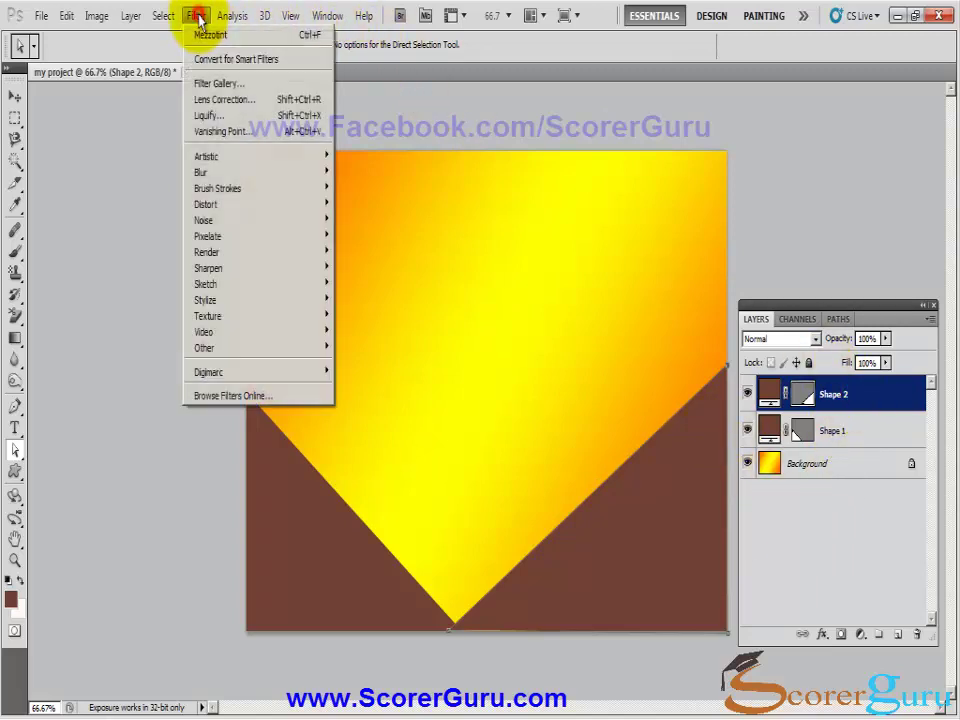
click(210, 115)
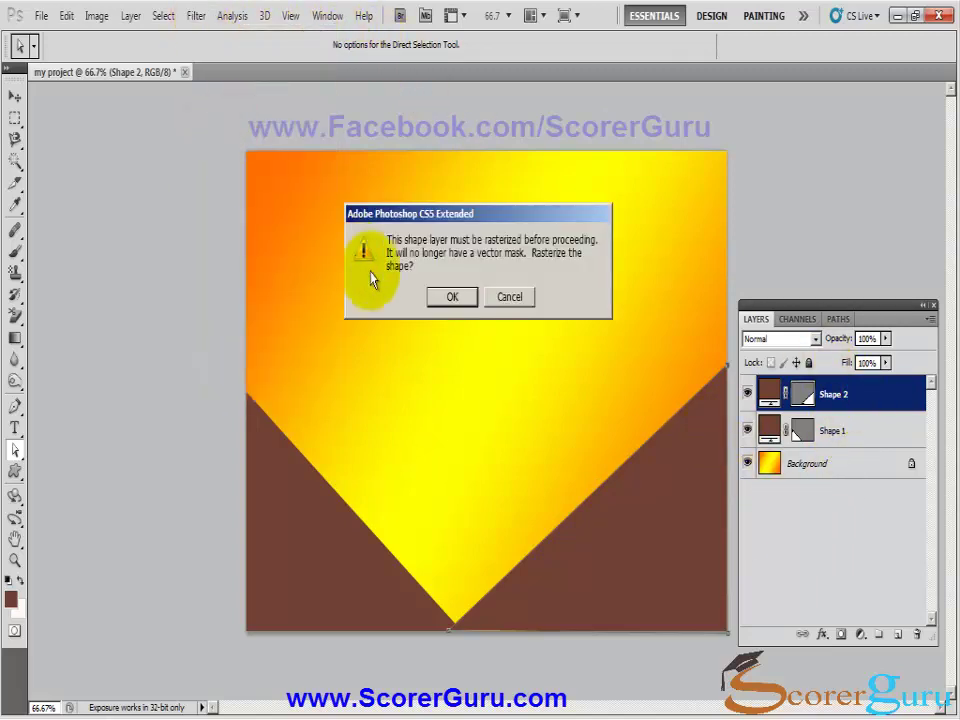
click(508, 296)
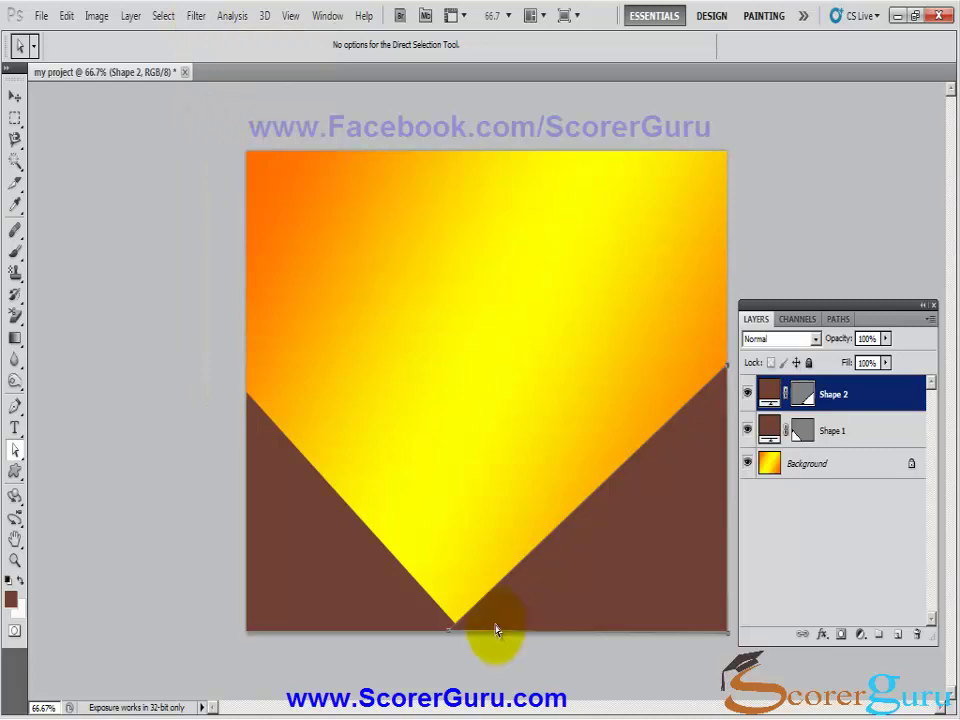
click(196, 16)
click(215, 115)
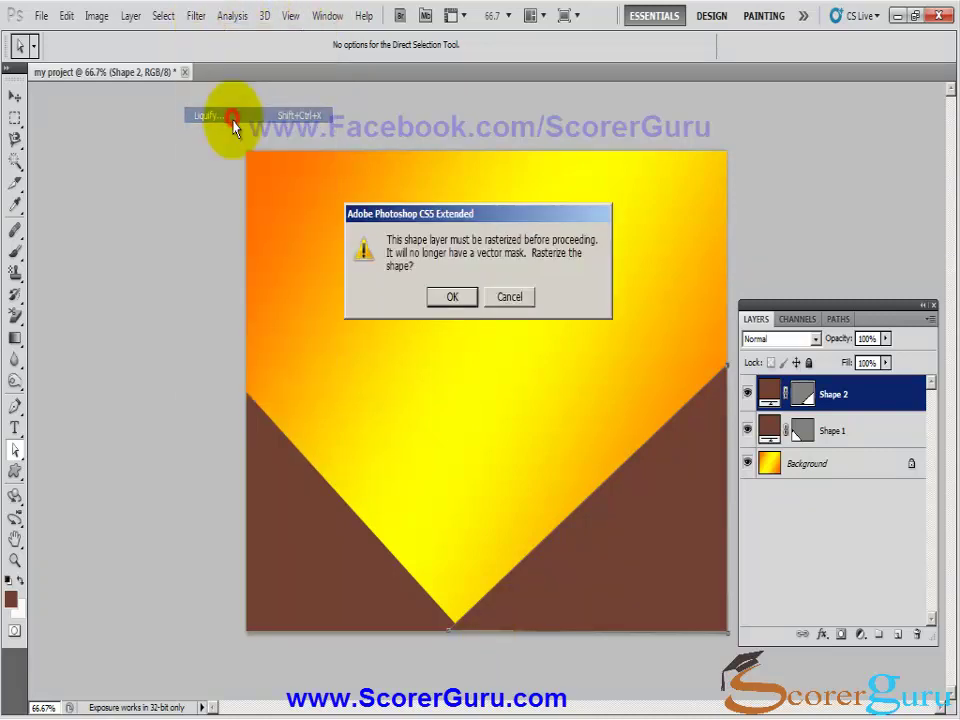
click(452, 296)
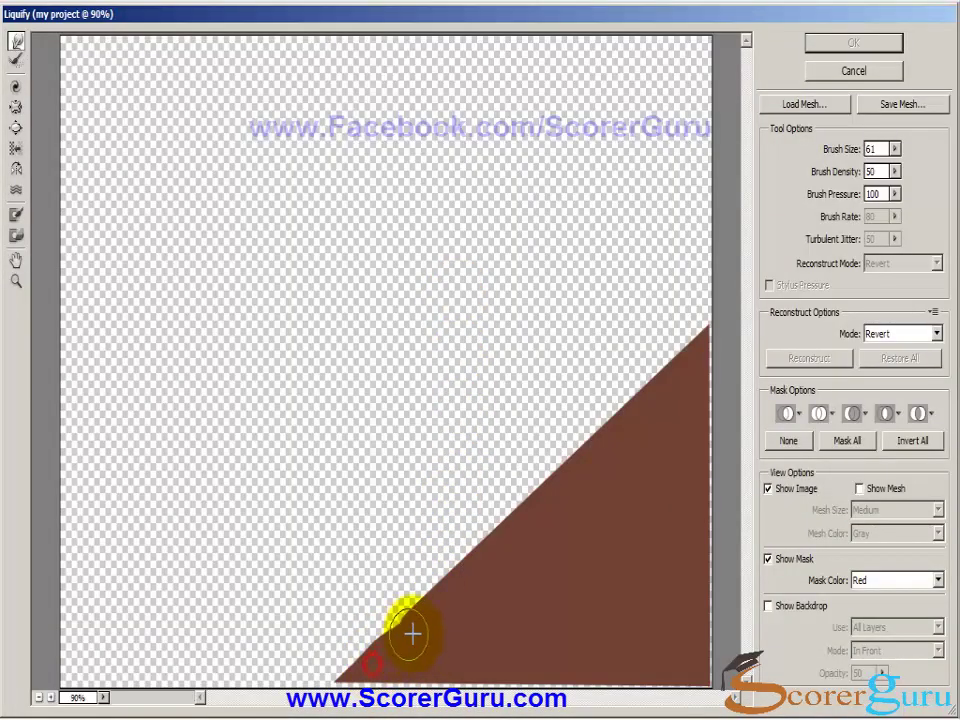
mouse_move(411, 574)
mouse_down()
mouse_move(434, 606)
mouse_move(577, 468)
mouse_move(576, 490)
mouse_up()
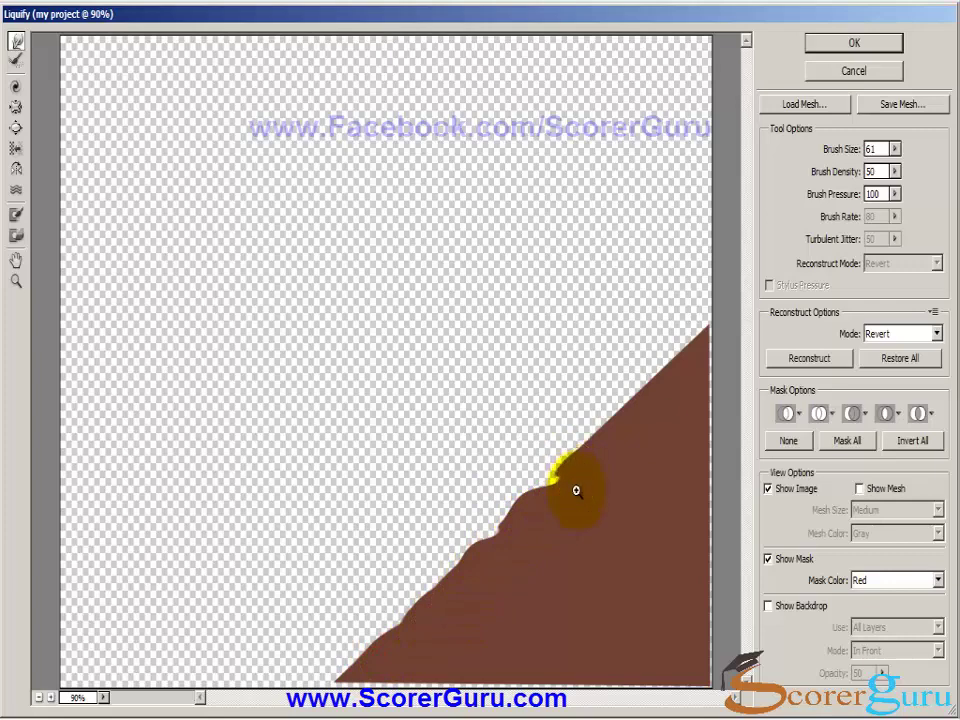
key(ctrl+z)
mouse_move(399, 636)
mouse_down()
mouse_move(462, 628)
mouse_move(454, 521)
mouse_move(497, 553)
mouse_move(429, 585)
mouse_move(499, 555)
mouse_move(489, 523)
mouse_move(506, 508)
mouse_move(493, 523)
mouse_move(540, 504)
mouse_move(636, 407)
mouse_move(563, 457)
mouse_move(574, 454)
mouse_move(561, 444)
mouse_move(663, 392)
mouse_move(662, 368)
mouse_up()
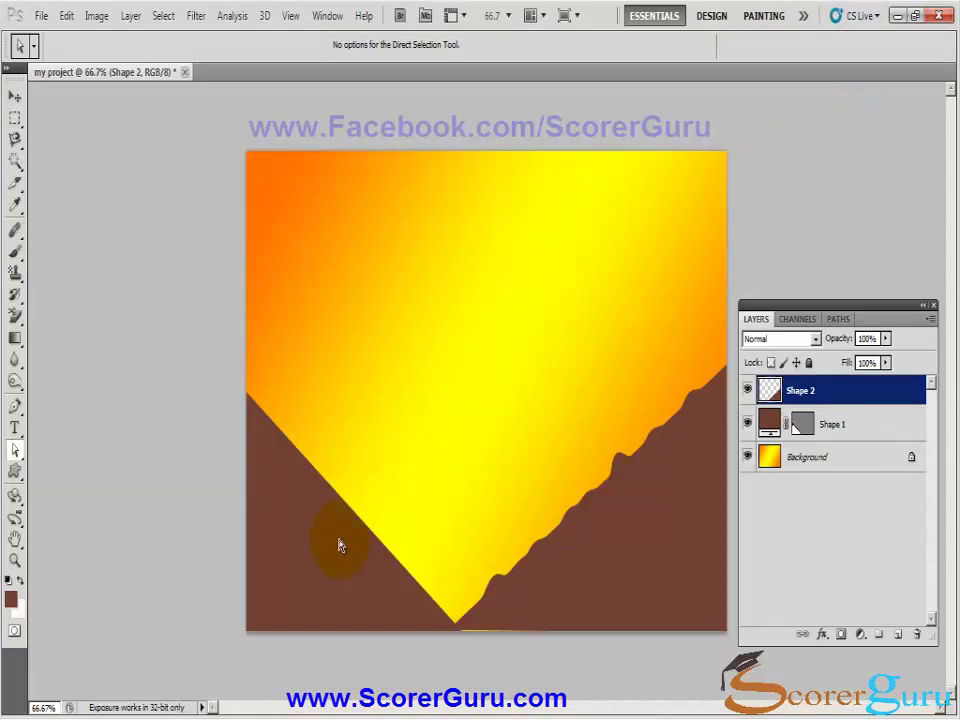
Dismiss the layer-selection errors and make Shape 1, the left hill, the active layer.
click(574, 606)
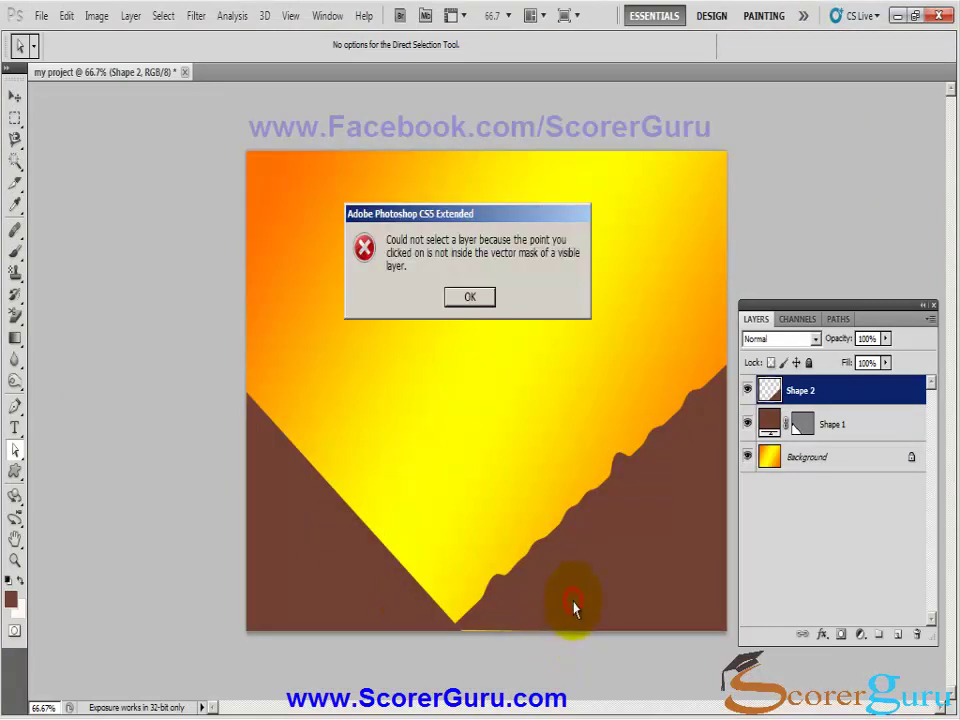
click(470, 298)
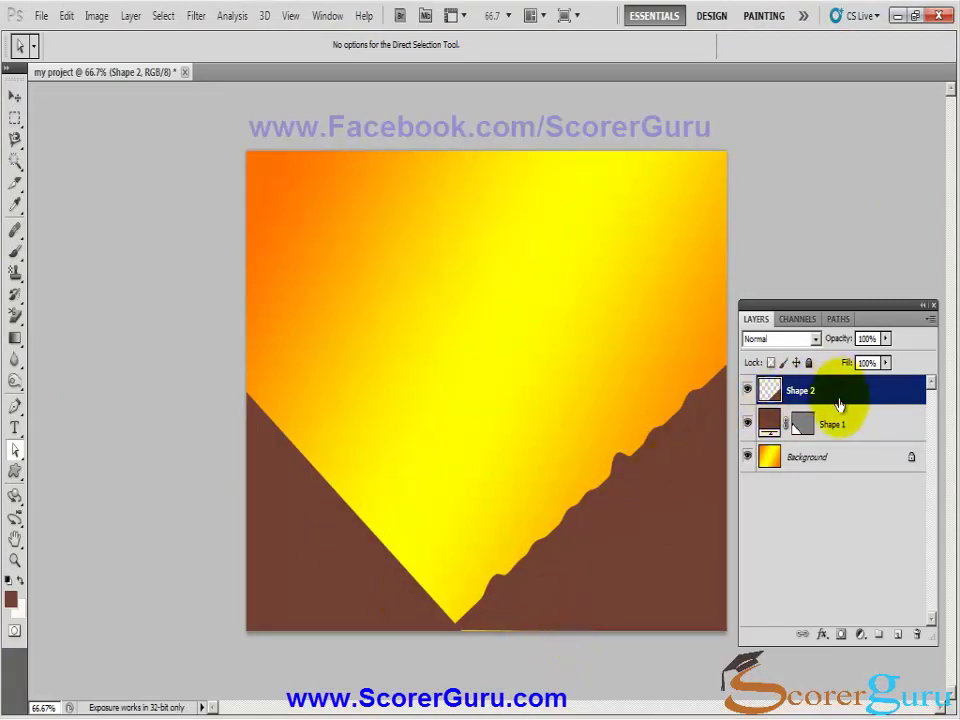
click(636, 500)
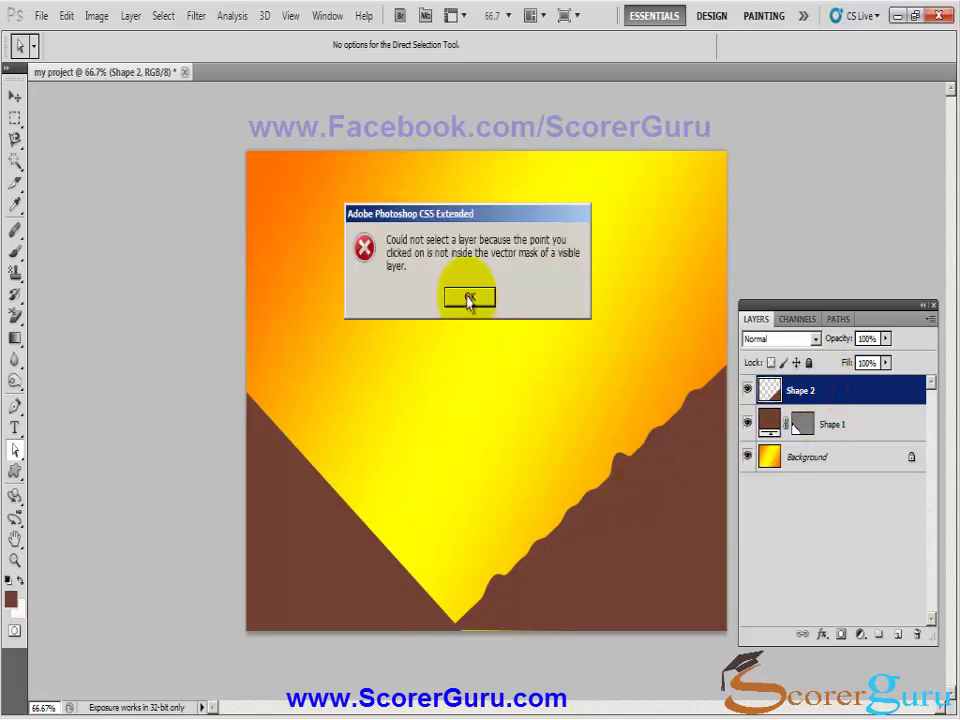
click(469, 298)
click(834, 424)
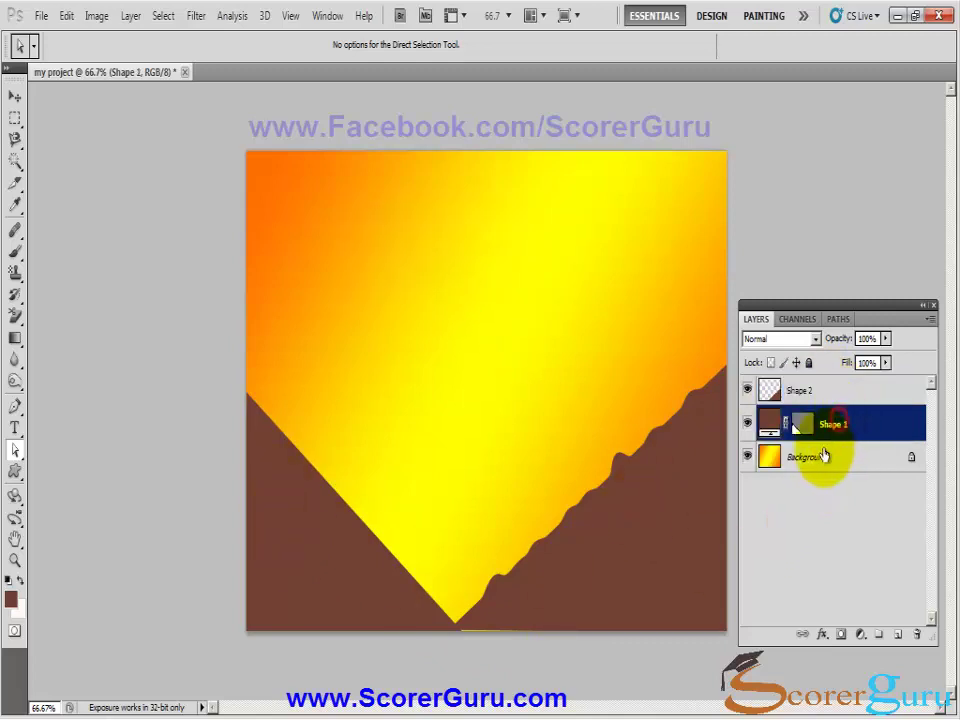
click(196, 16)
Rasterize Shape 1 and Liquify its slope into a bumpy edge matching the right hill.
click(215, 115)
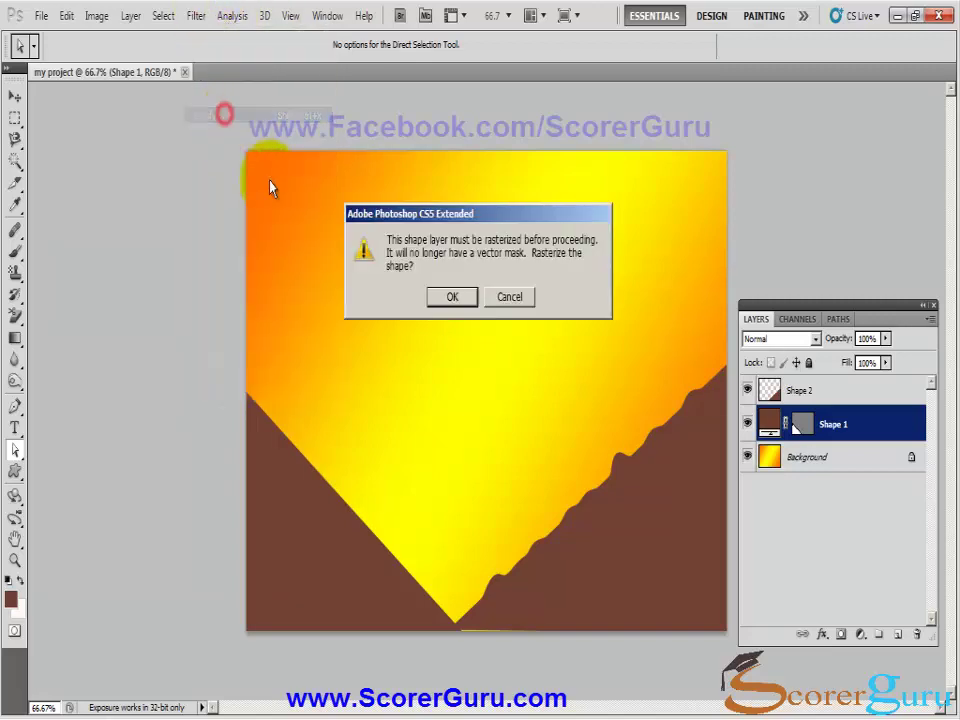
click(453, 302)
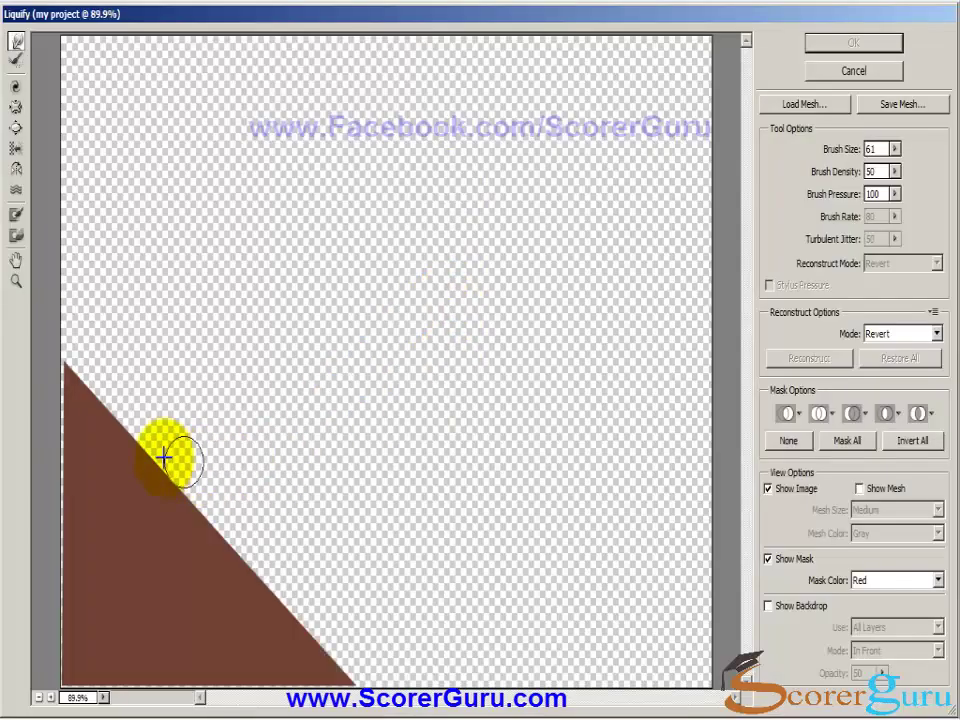
drag(85, 395, 170, 518)
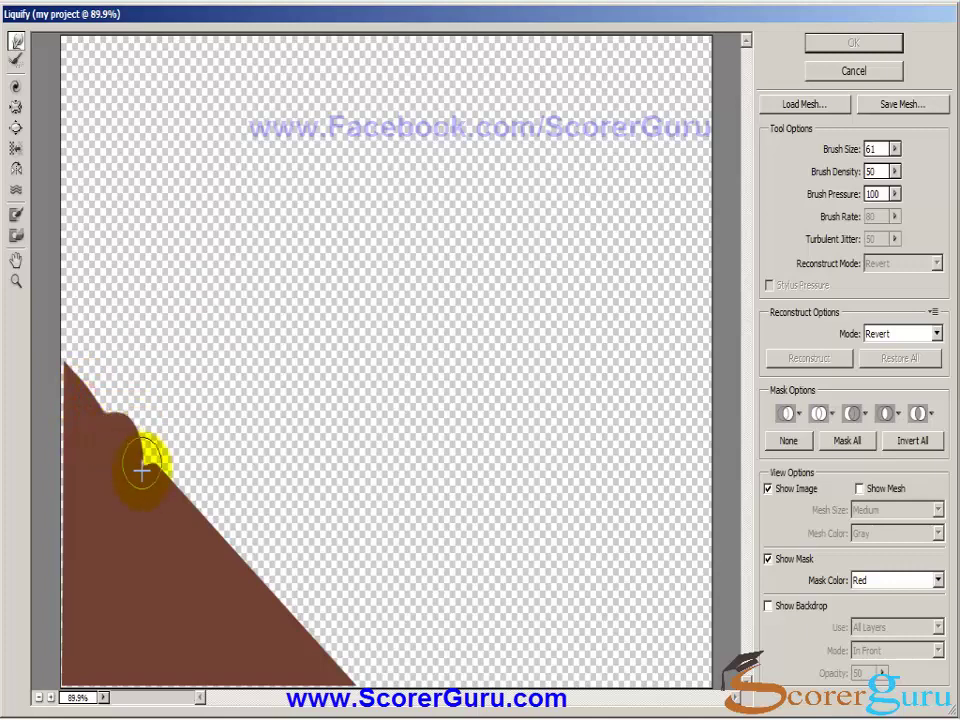
key(ctrl+z)
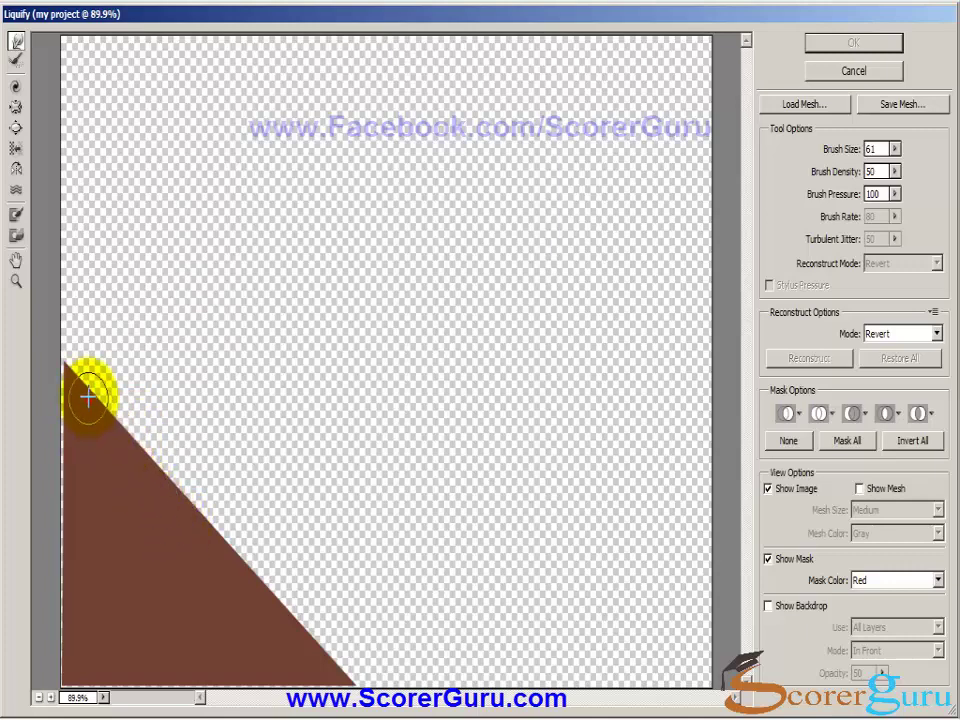
mouse_move(86, 396)
mouse_down()
mouse_move(103, 456)
mouse_move(118, 433)
mouse_move(154, 510)
mouse_move(169, 504)
mouse_move(212, 583)
mouse_move(244, 573)
mouse_move(266, 619)
mouse_move(291, 621)
mouse_move(335, 675)
mouse_up()
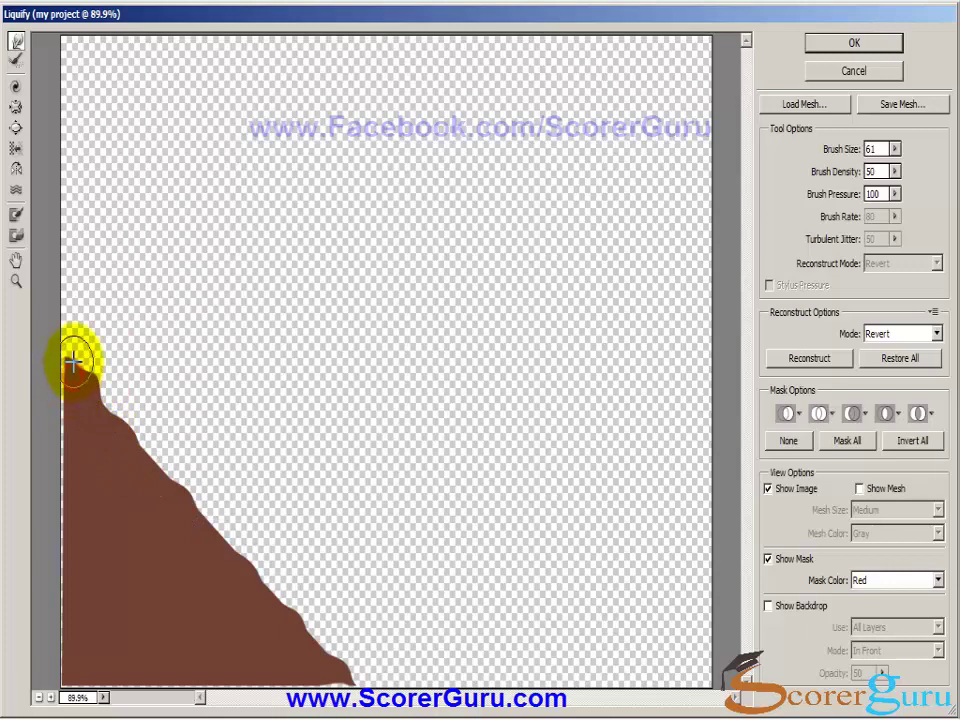
click(850, 44)
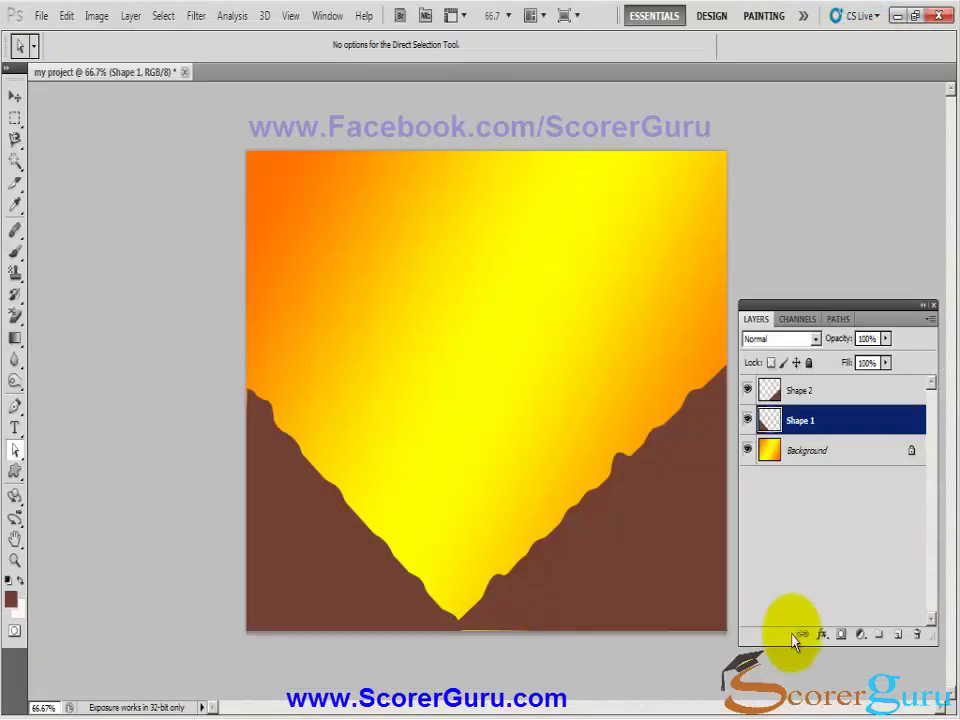
Add a new layer and select an oval between the hills with 2 px feather.
click(898, 634)
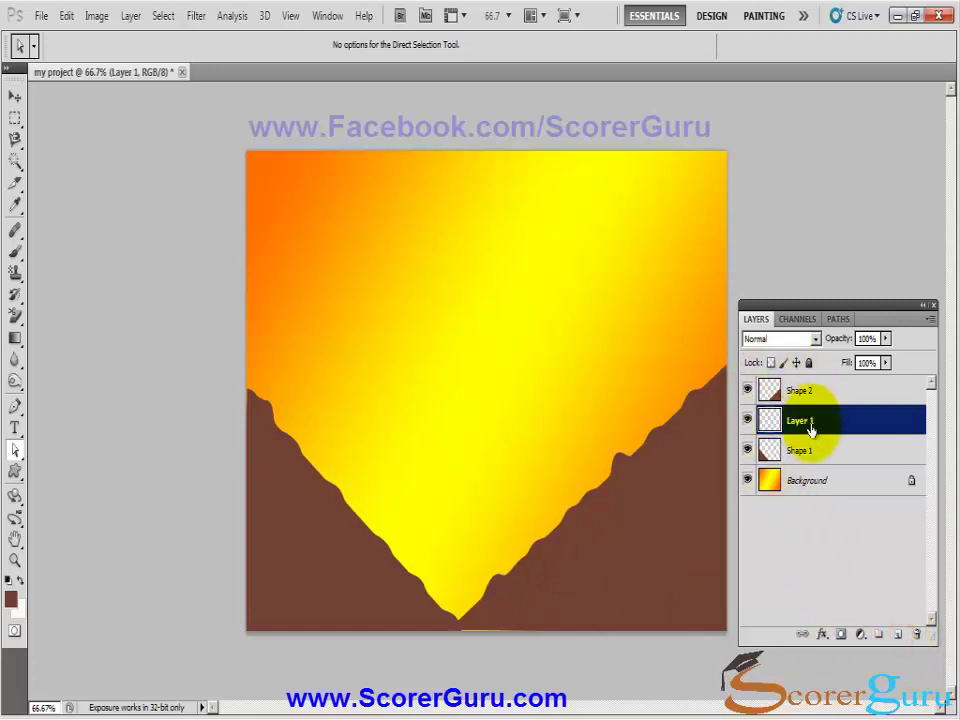
click(15, 117)
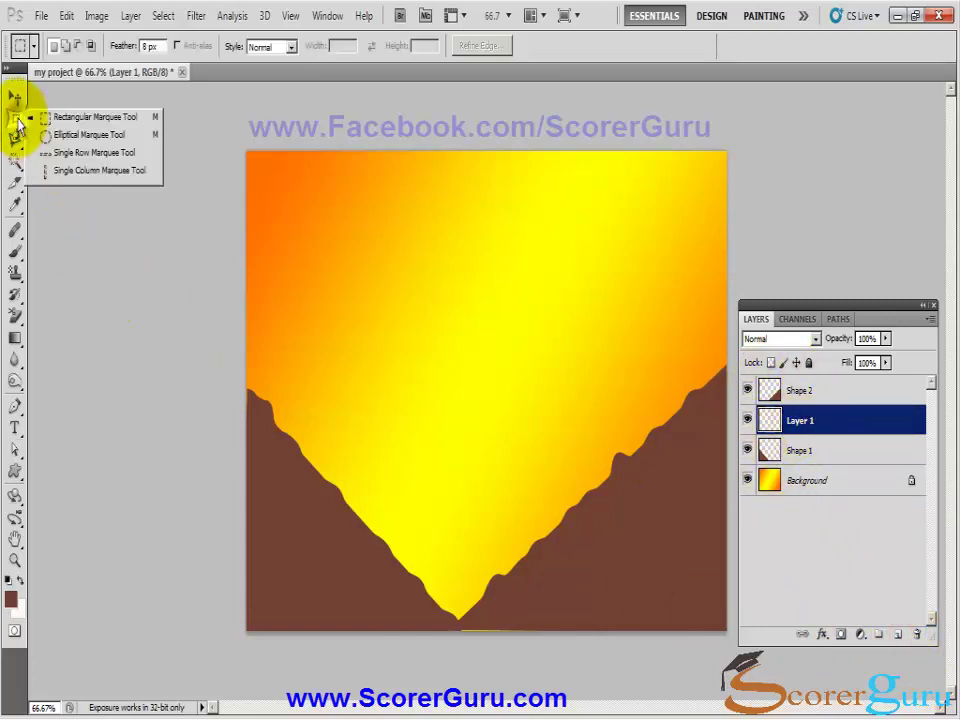
click(47, 135)
drag(120, 45, 100, 45)
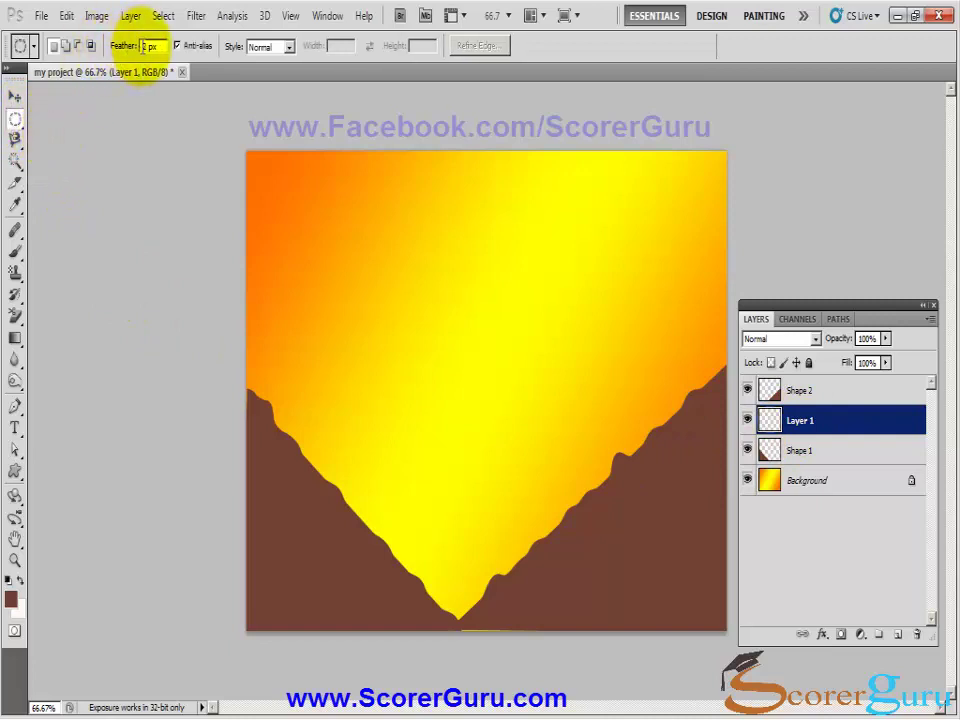
drag(435, 569, 526, 626)
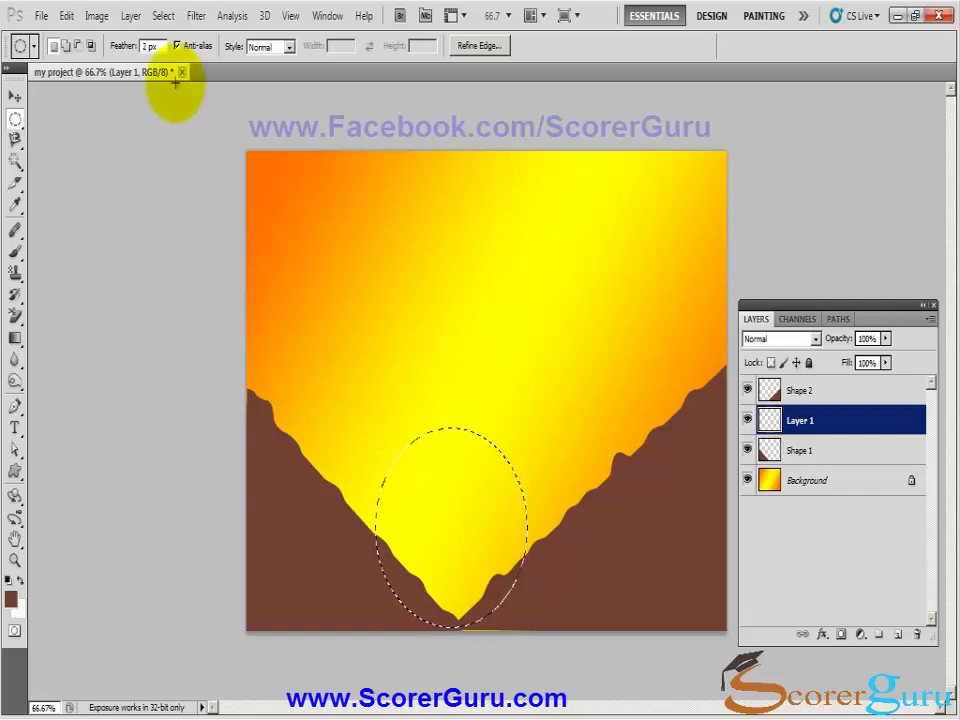
Fill the oval with an orange-yellow reflected gradient and move Shape 1 above Layer 1.
click(13, 340)
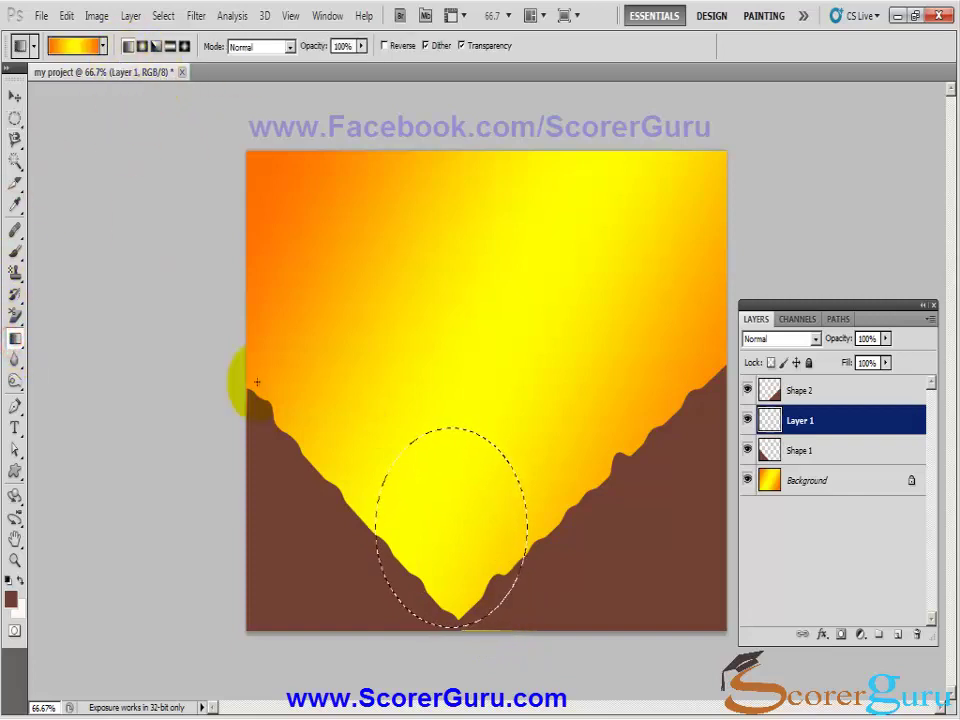
drag(379, 496, 525, 537)
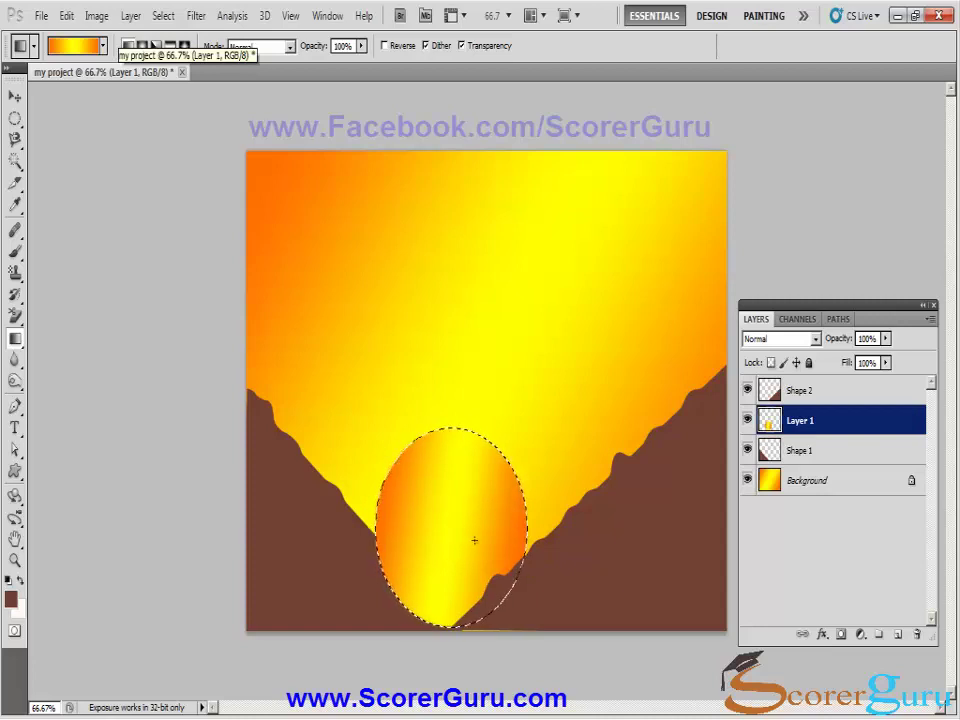
drag(805, 416, 806, 421)
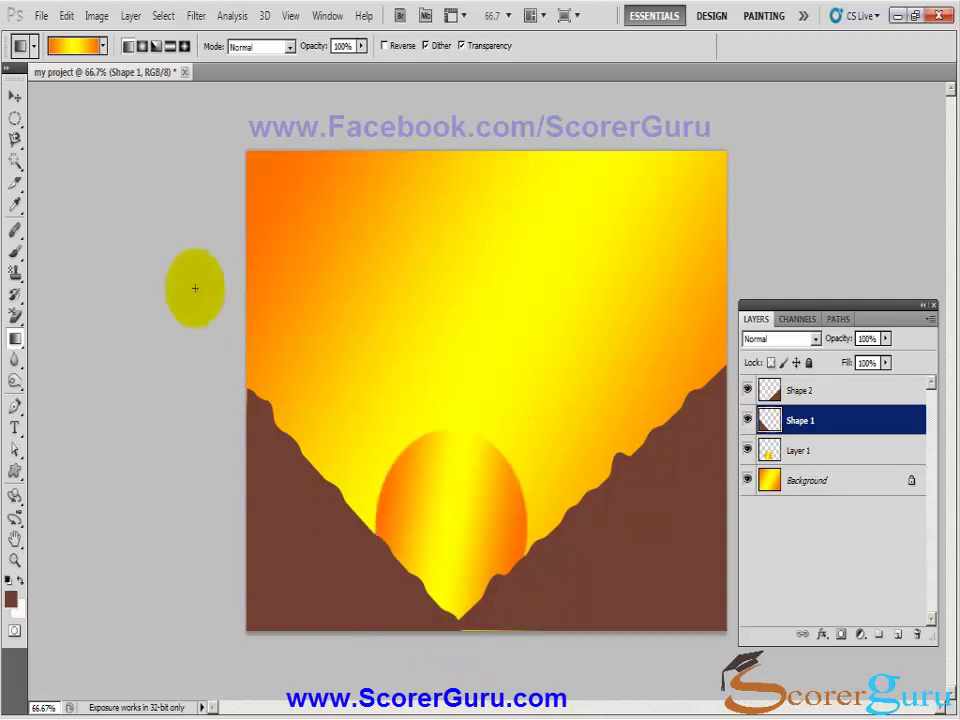
Choose the bird shape for the Custom Shape Tool.
right_click(17, 483)
click(75, 560)
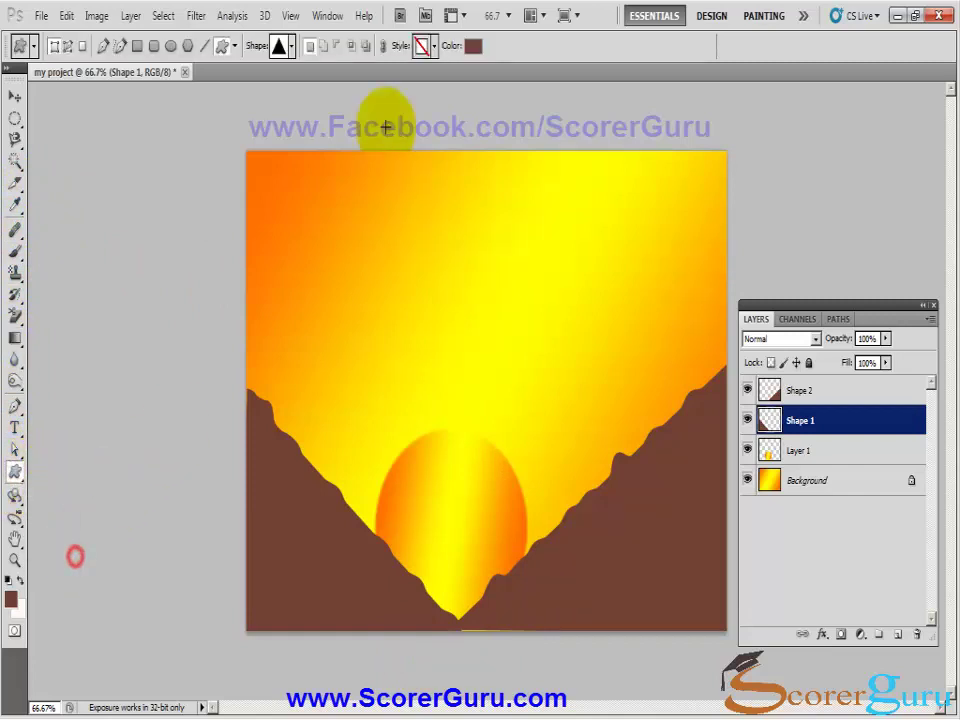
click(291, 46)
mouse_move(341, 84)
mouse_down()
mouse_move(341, 125)
mouse_move(344, 81)
mouse_move(343, 110)
mouse_up()
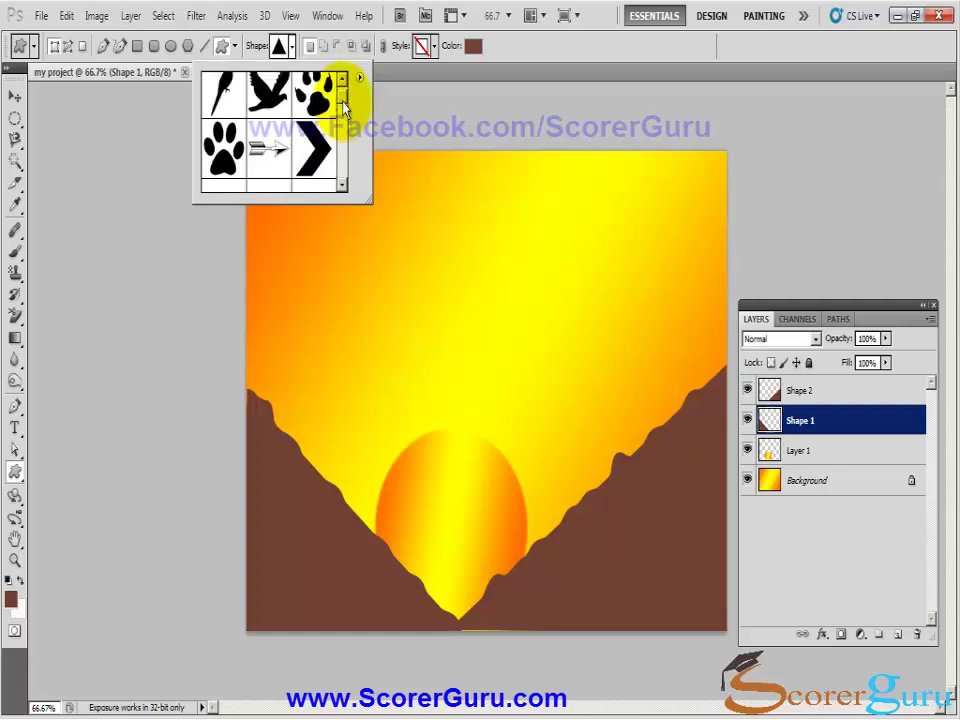
click(268, 90)
click(276, 284)
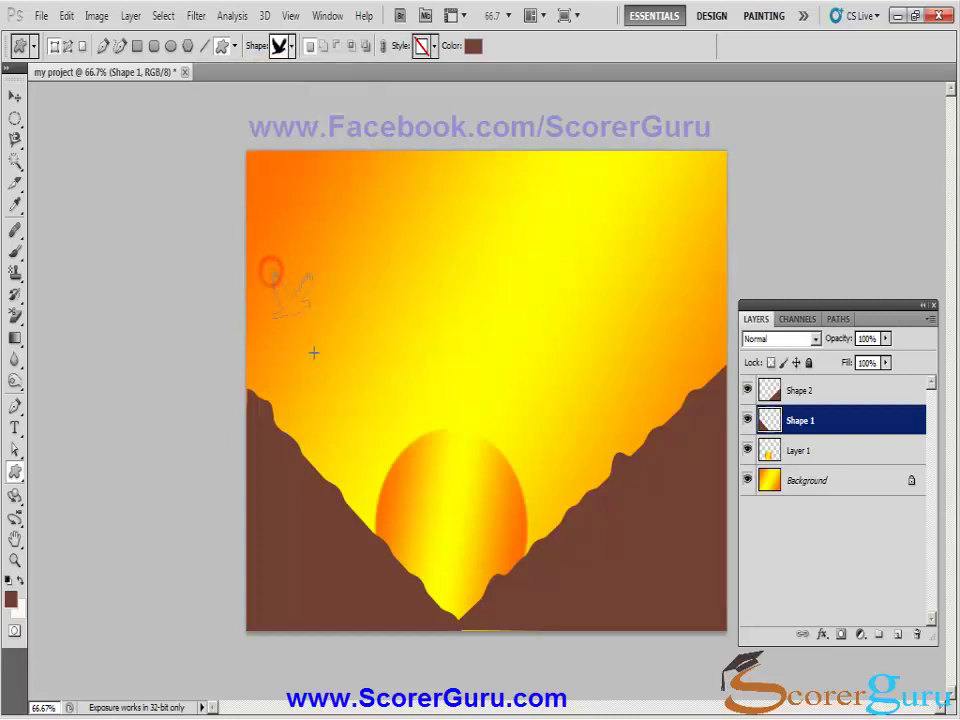
Draw seven brown birds across the sky, then merge all visible layers with Layer > Merge Visible.
drag(313, 352, 313, 350)
drag(343, 238, 346, 232)
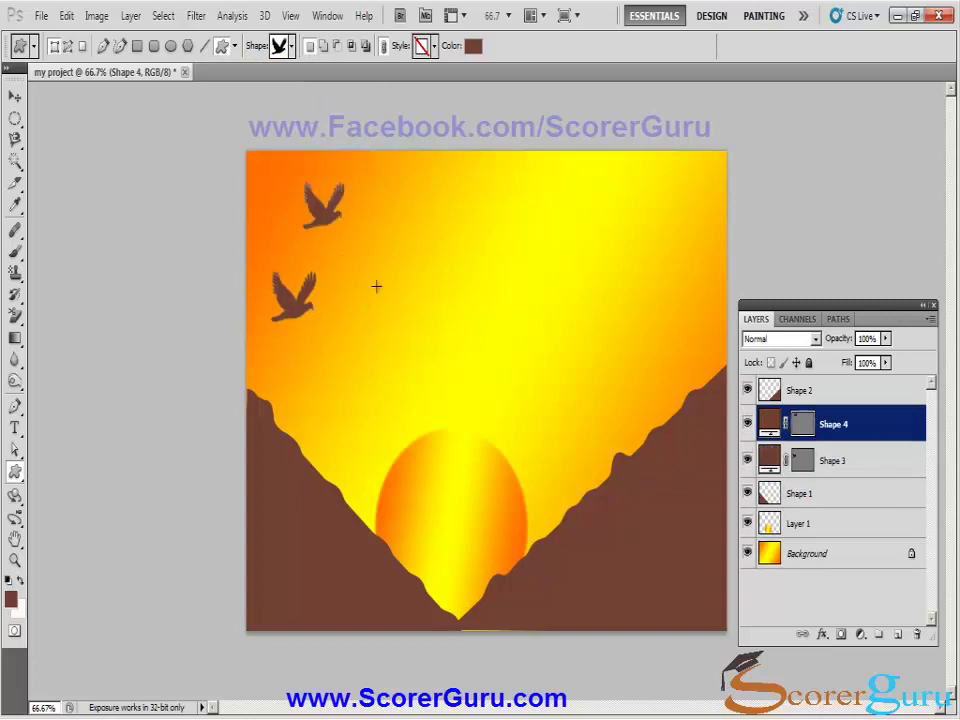
drag(459, 309, 460, 307)
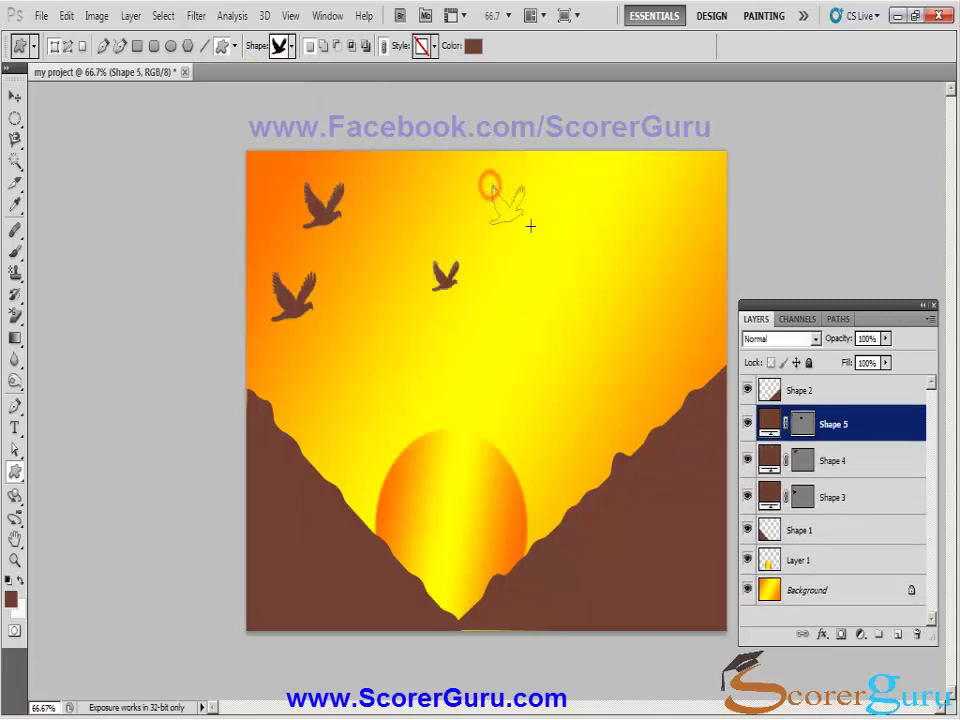
drag(530, 226, 590, 325)
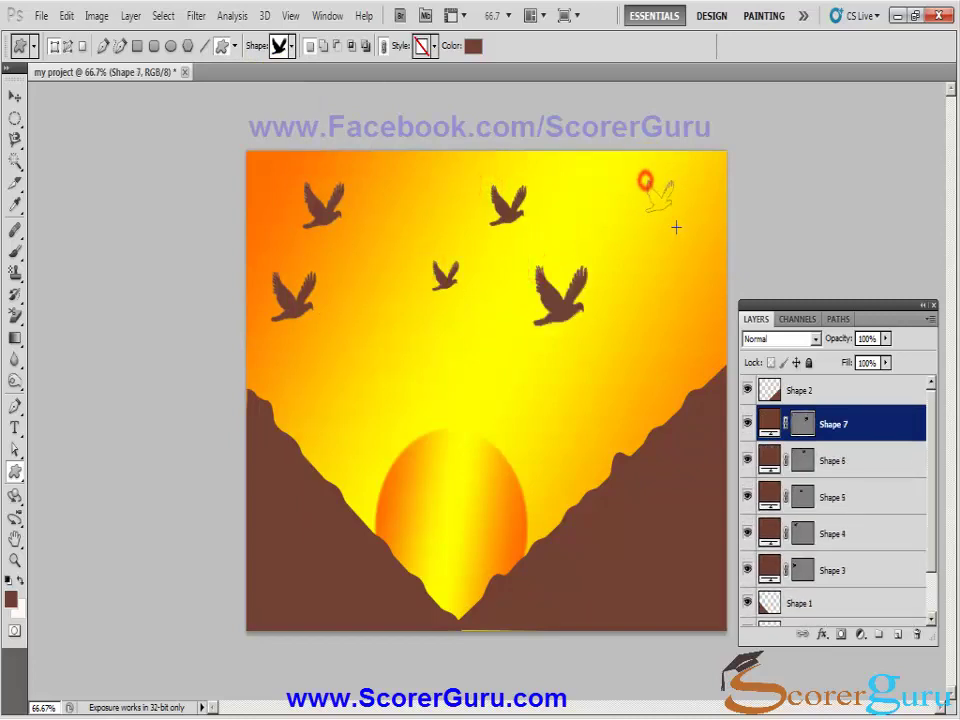
drag(676, 228, 677, 216)
drag(661, 317, 663, 320)
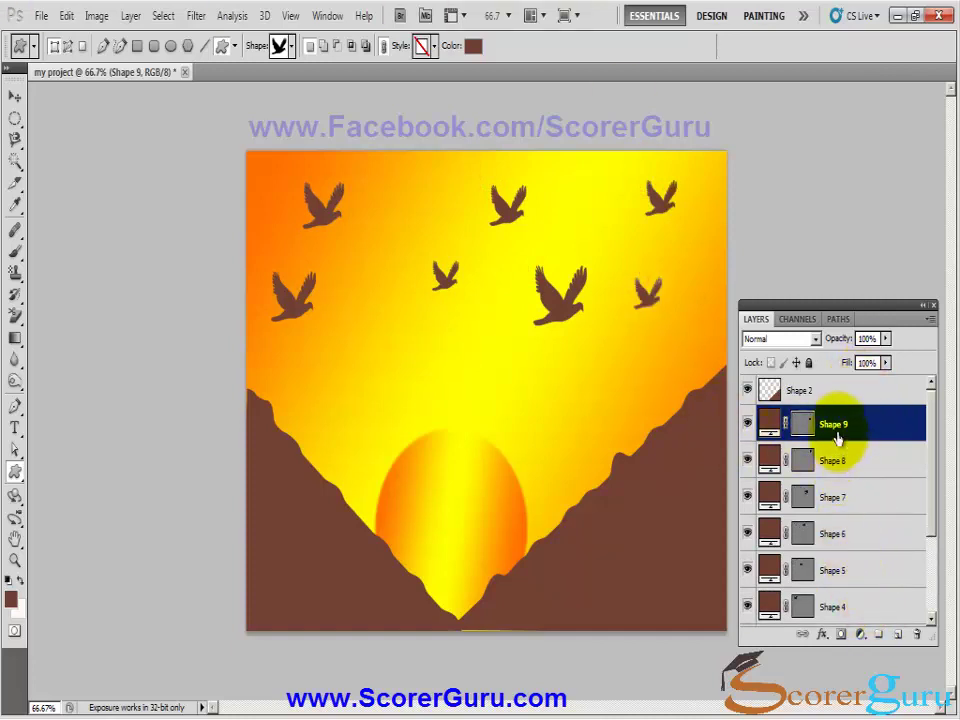
click(130, 15)
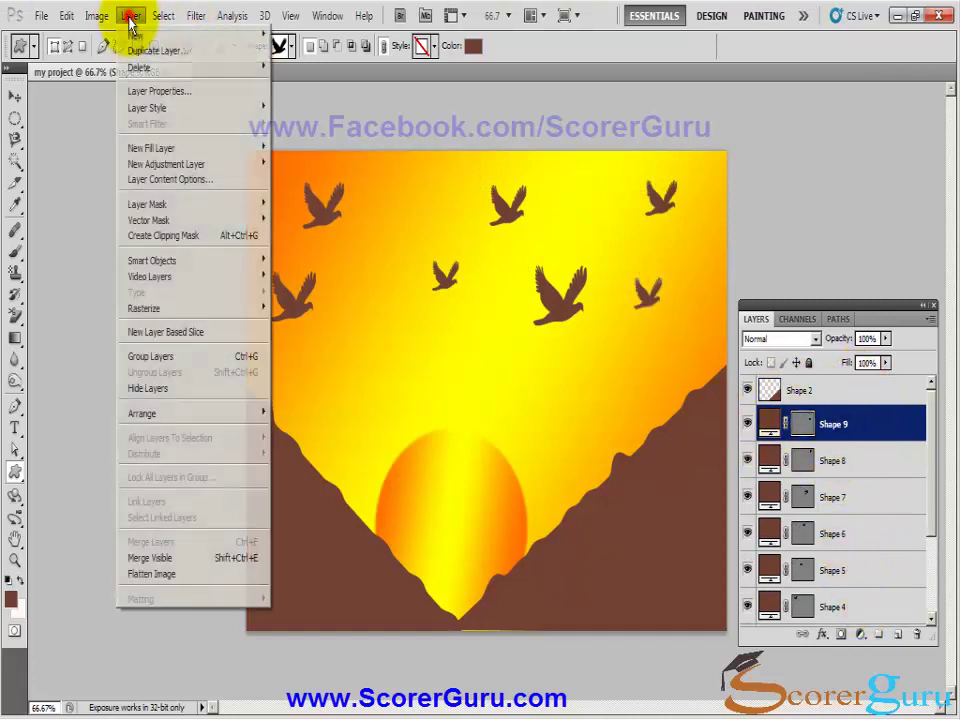
click(197, 560)
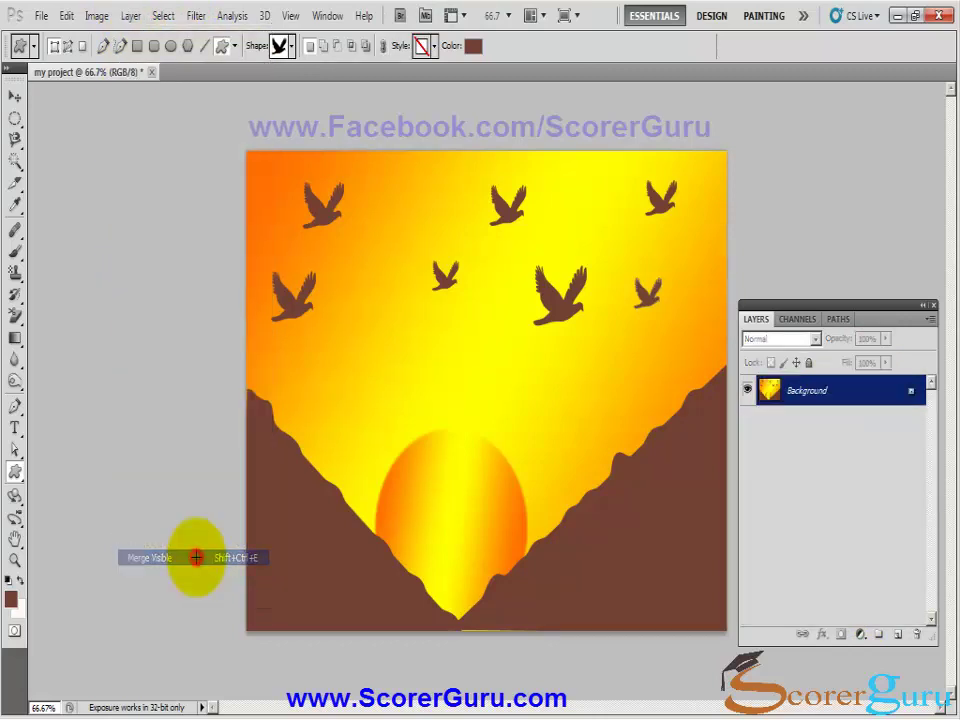